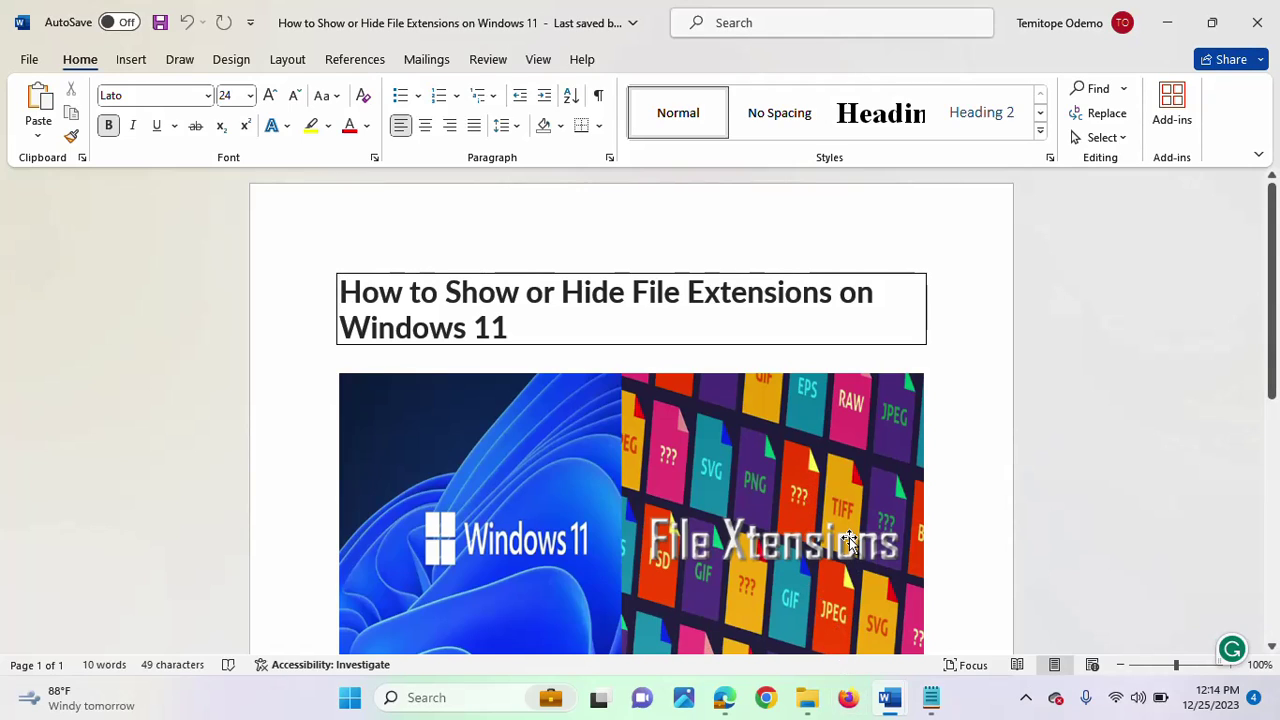
Bring the Documents folder window forward and scroll down to its file list, which shows no extensions.
{"action": "left_click", "coordinate": [807, 697]}
{"action": "left_click", "coordinate": [909, 603]}
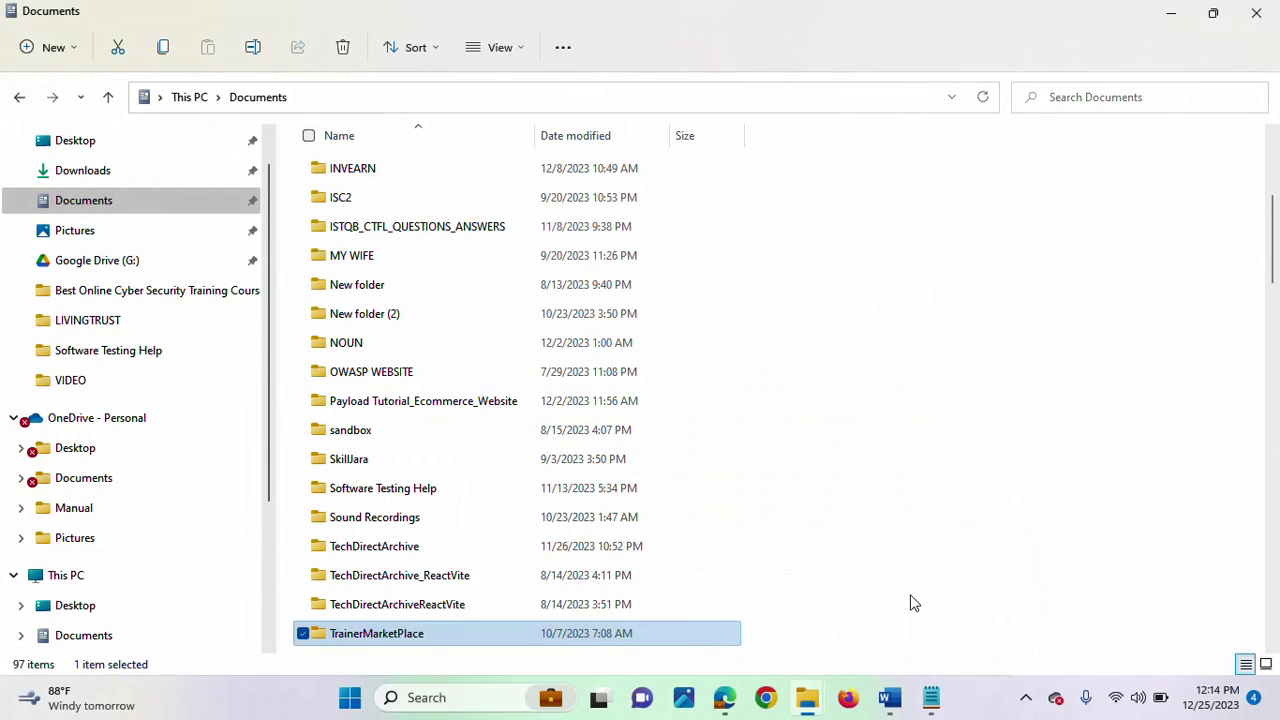
{"action": "left_click_drag", "start_coordinate": [1277, 240], "coordinate": [1274, 350]}
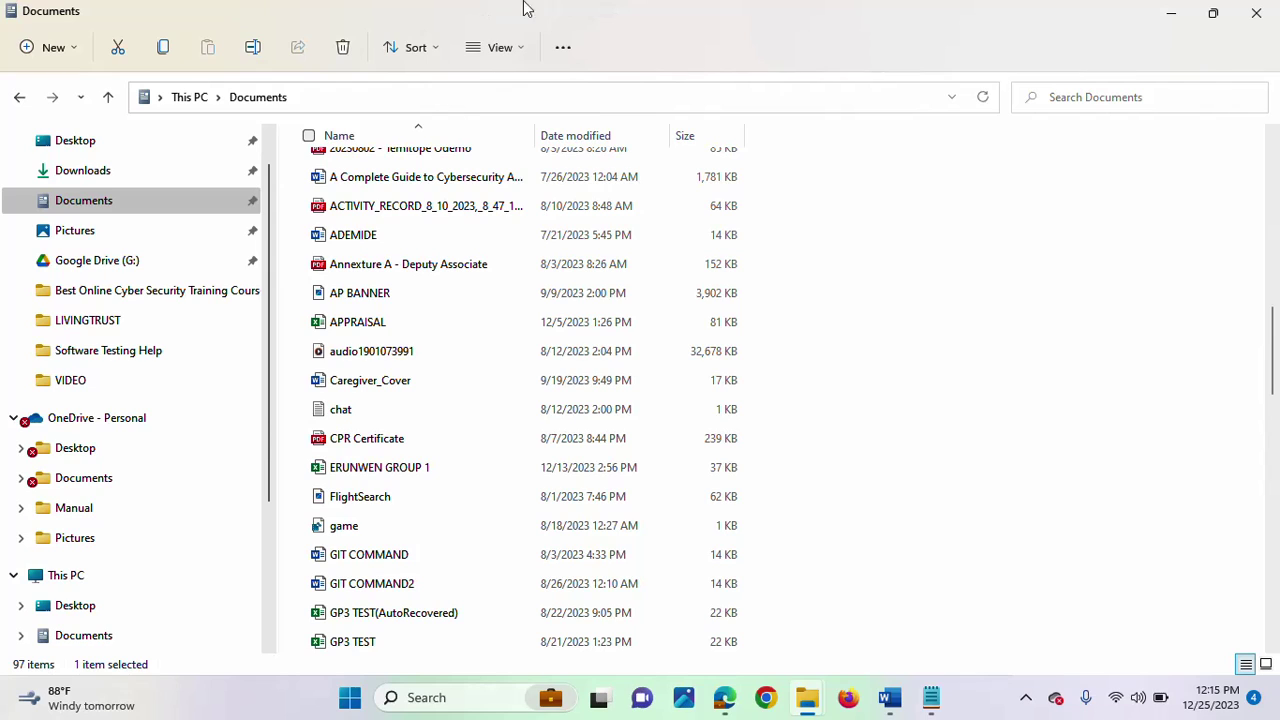
Turn on View > Show > File name extensions and scroll down to files like FlightSearch.png.
{"action": "left_click", "coordinate": [516, 52]}
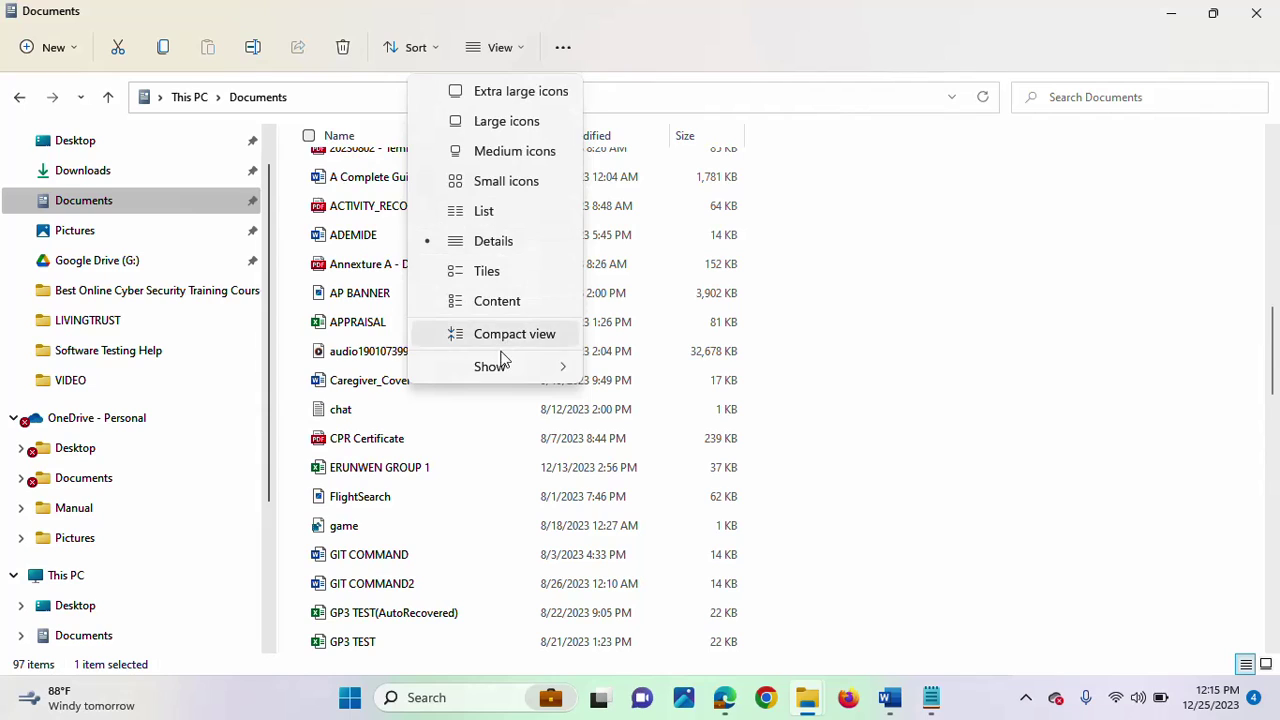
{"action": "mouse_move", "coordinate": [502, 369]}
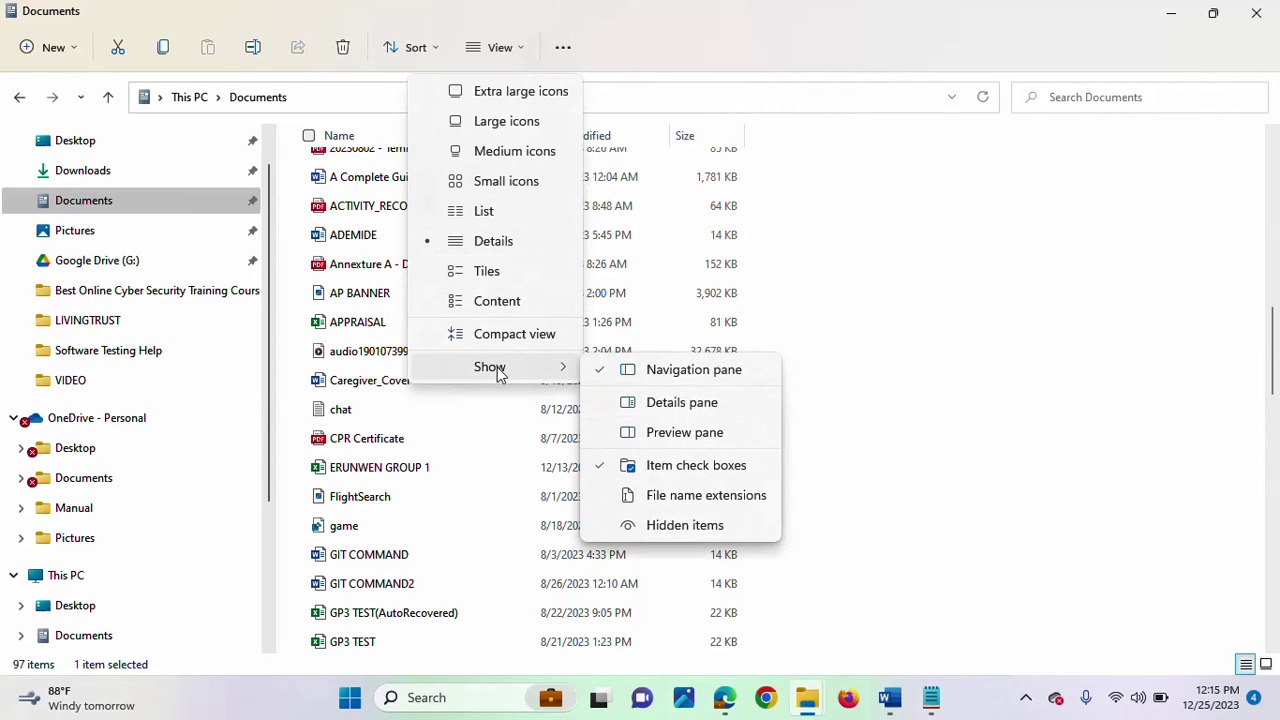
{"action": "left_click", "coordinate": [678, 503]}
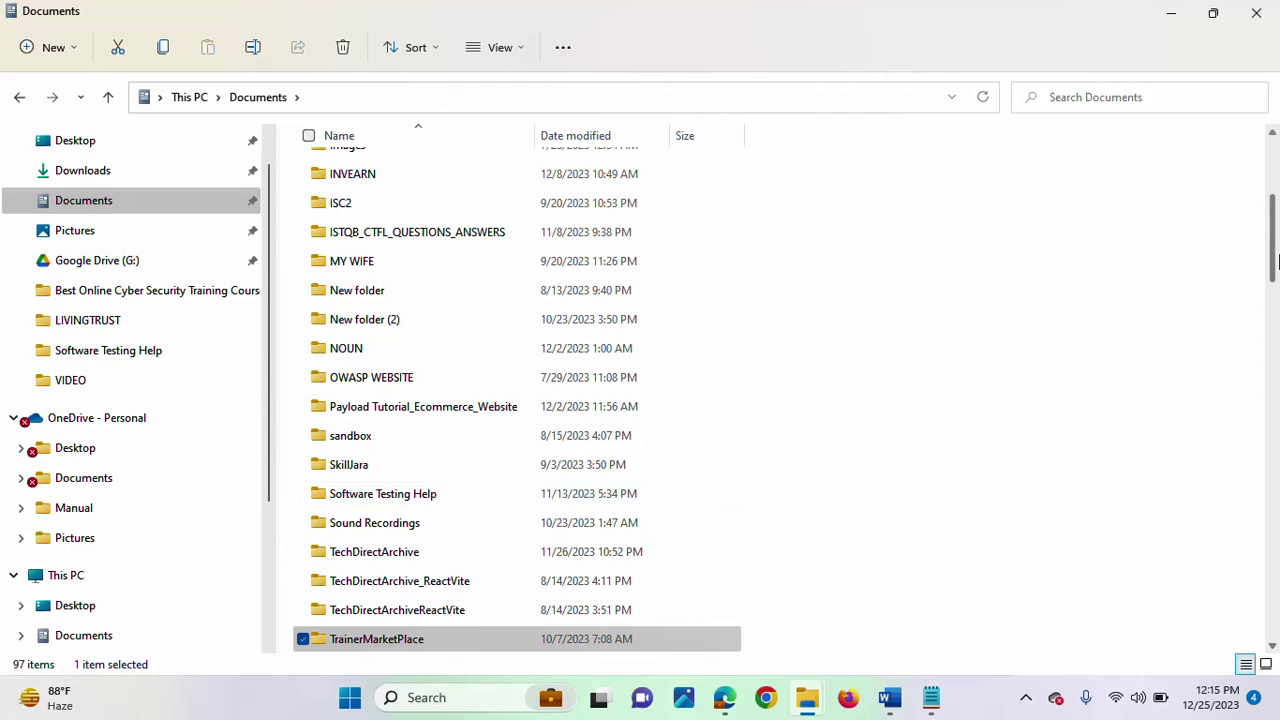
{"action": "scroll", "coordinate": [1095, 389], "scroll_direction": "down", "scroll_amount": 7}
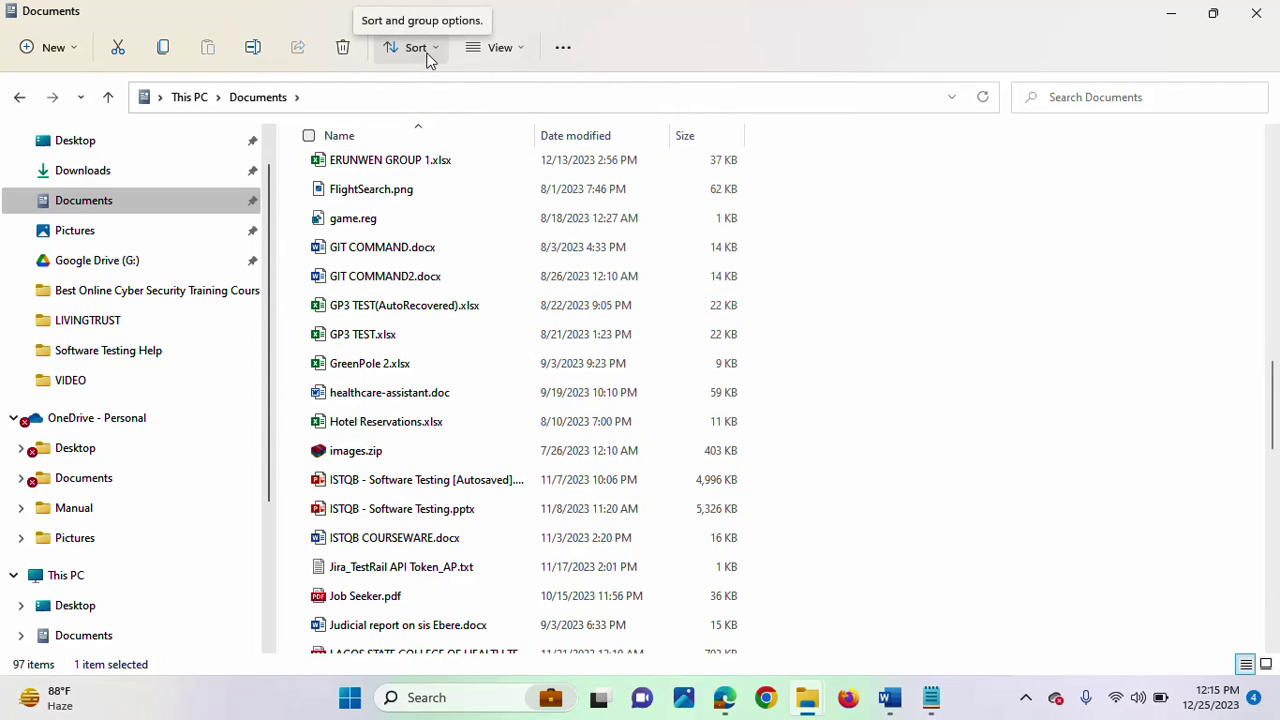
Uncheck File name extensions in View > Show so files like GP3 TEST appear without extensions.
{"action": "left_click", "coordinate": [516, 48]}
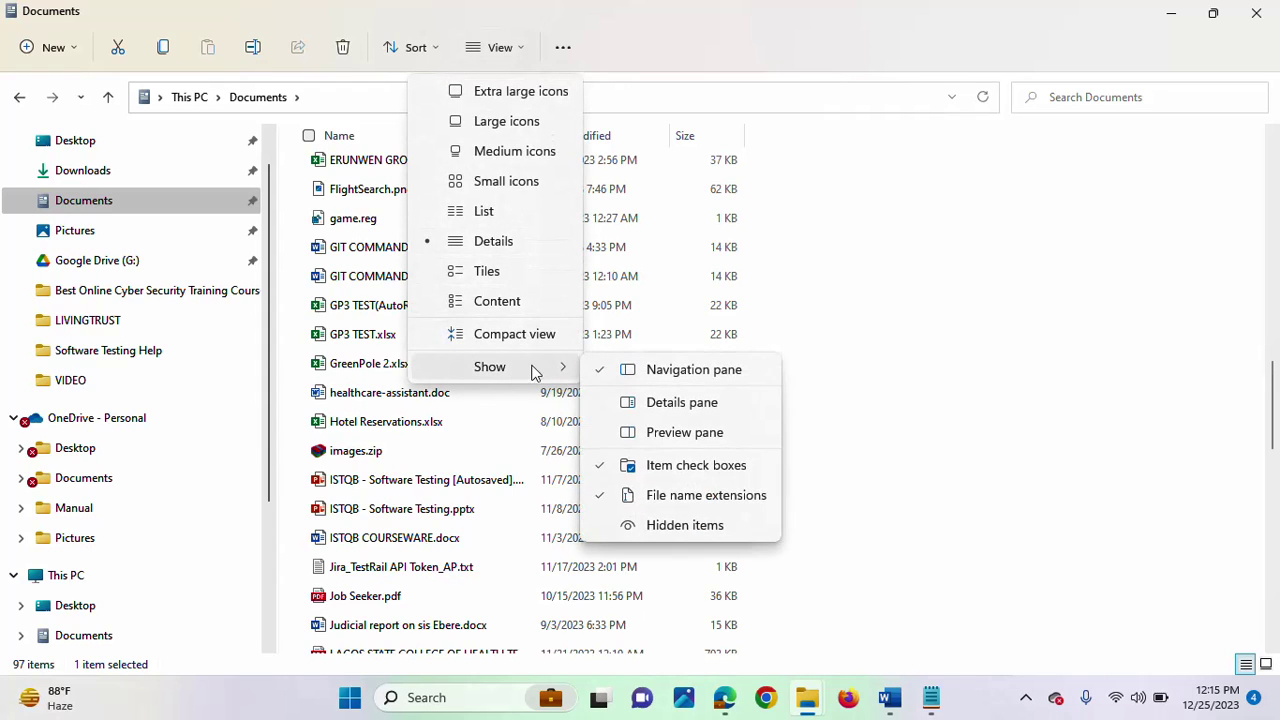
{"action": "left_click", "coordinate": [686, 497]}
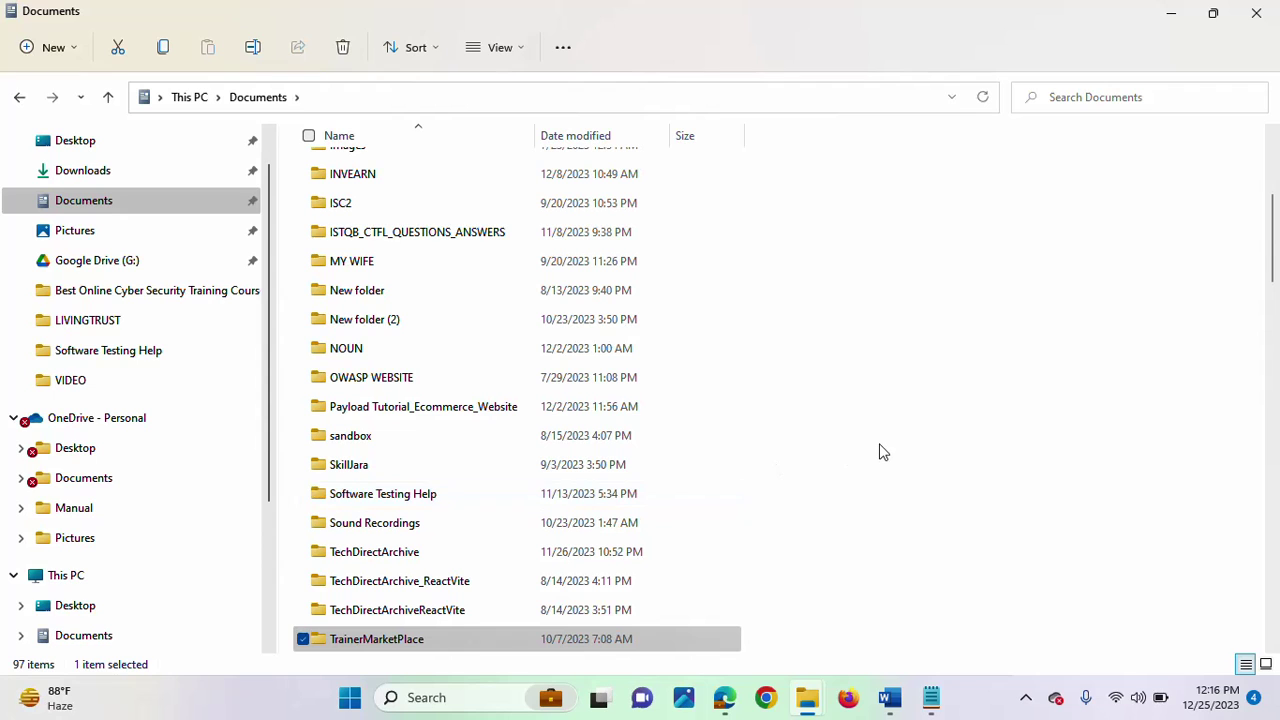
{"action": "left_click_drag", "start_coordinate": [1274, 205], "coordinate": [1276, 366]}
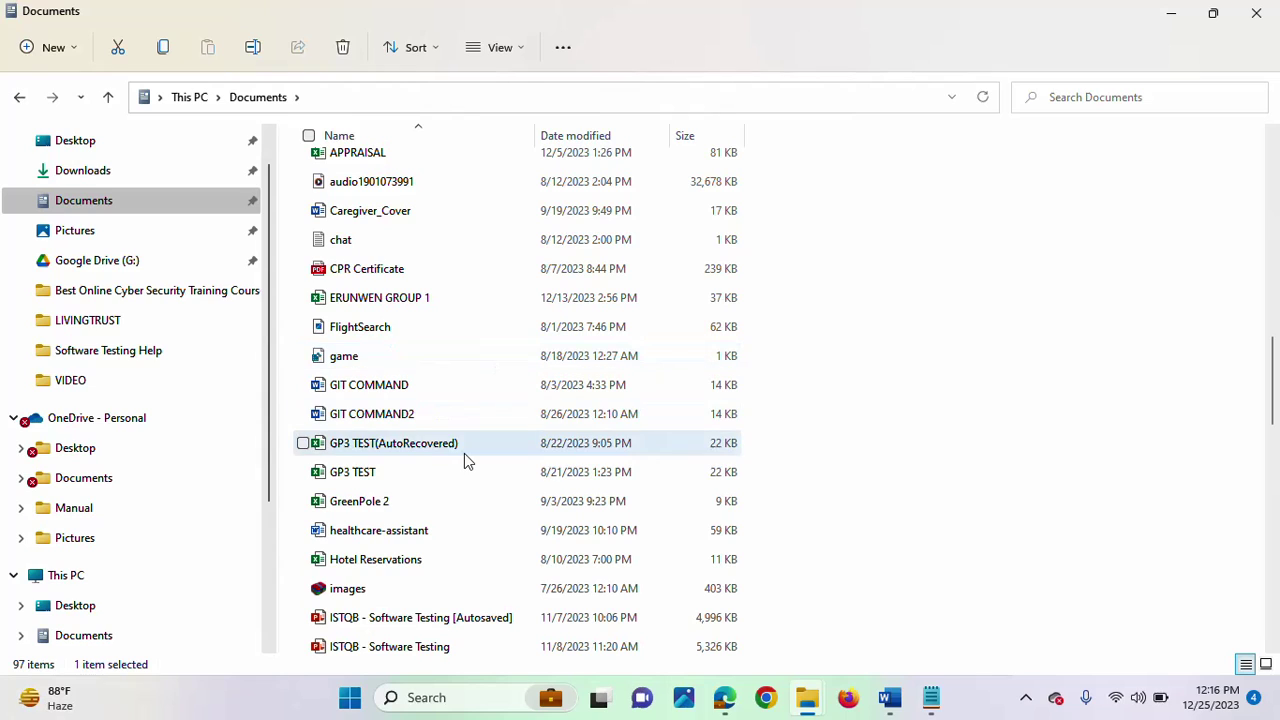
{"action": "left_click", "coordinate": [563, 50]}
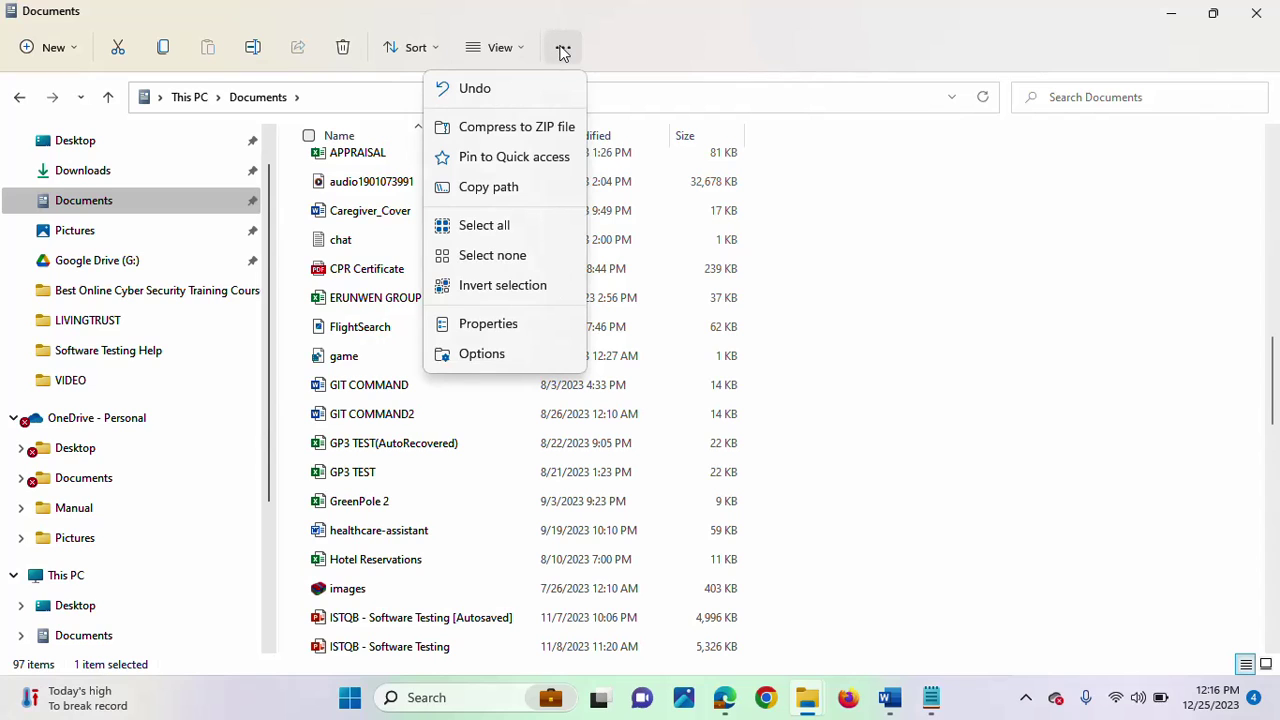
In Folder Options' View tab, uncheck Hide extensions for known file types and confirm with OK.
{"action": "left_click", "coordinate": [494, 358]}
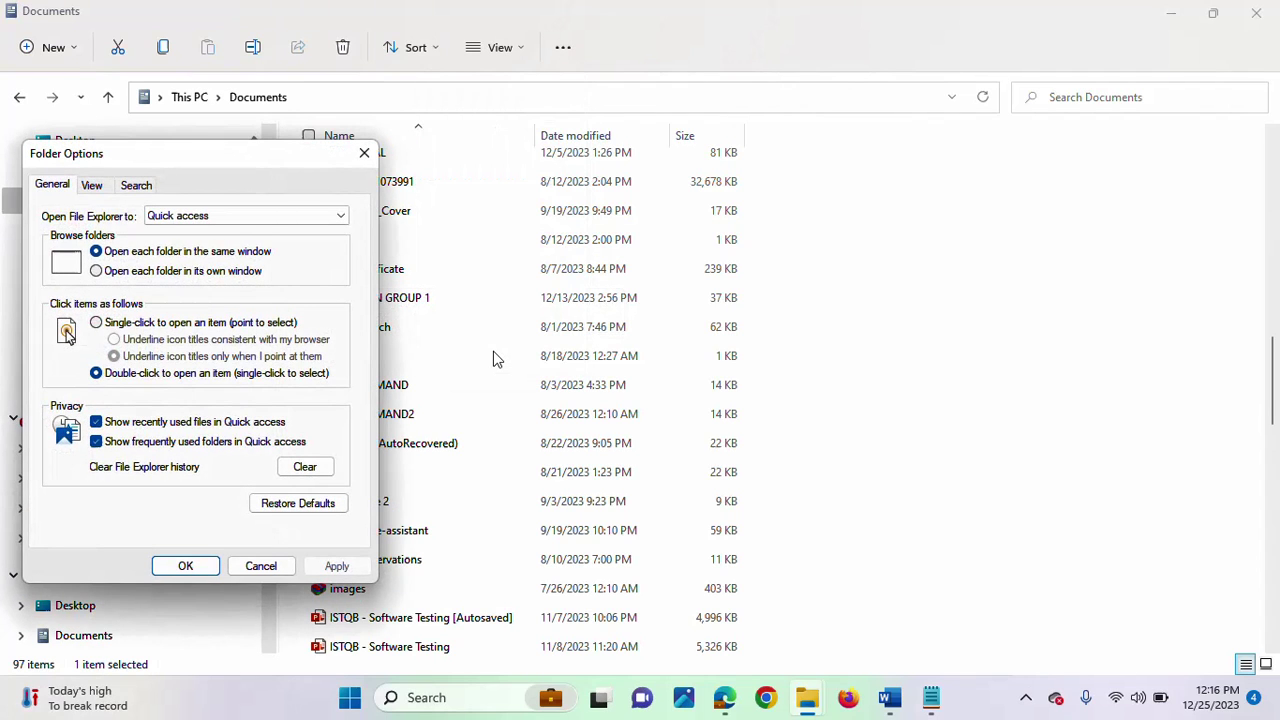
{"action": "left_click_drag", "start_coordinate": [210, 157], "coordinate": [433, 70]}
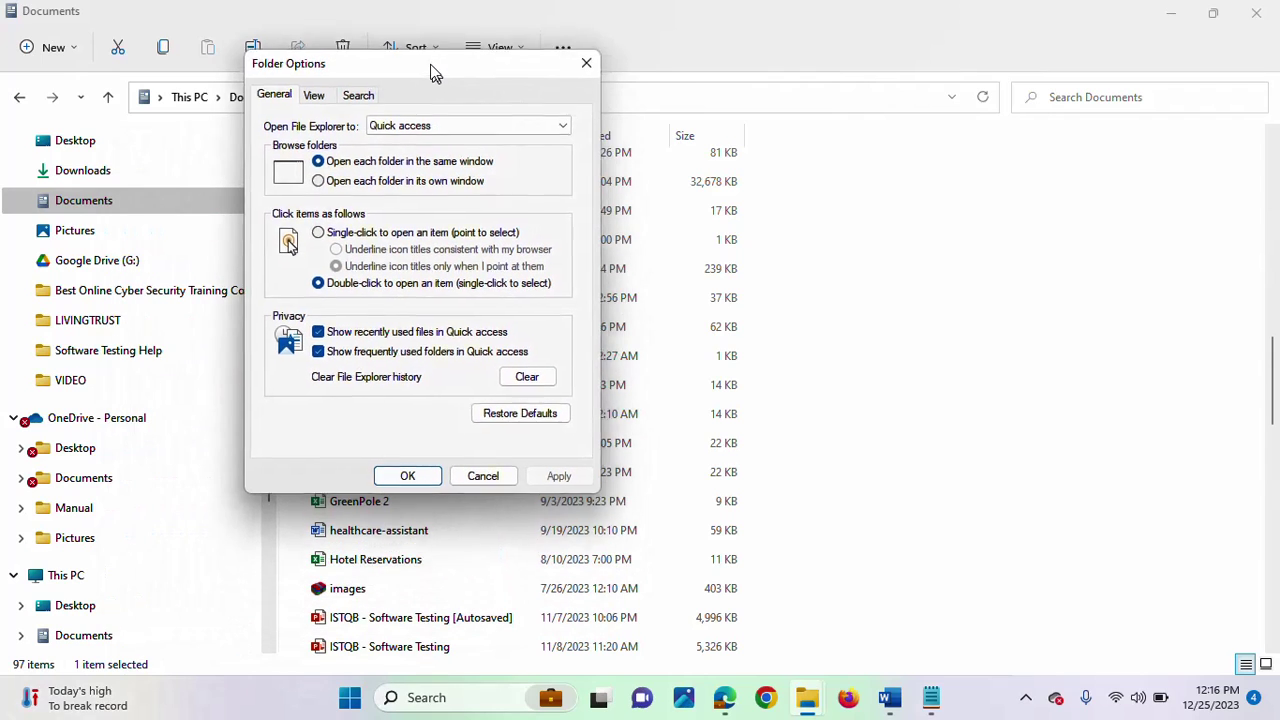
{"action": "left_click", "coordinate": [312, 93]}
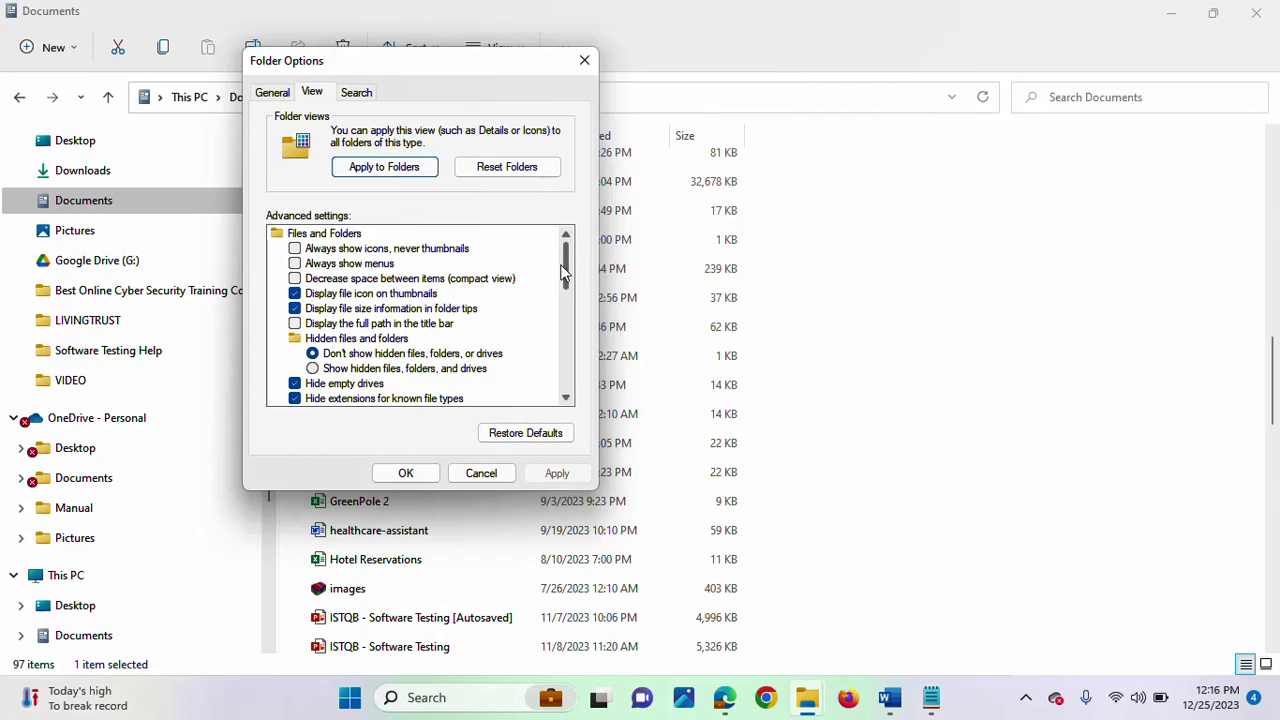
{"action": "left_click_drag", "start_coordinate": [565, 270], "coordinate": [572, 291]}
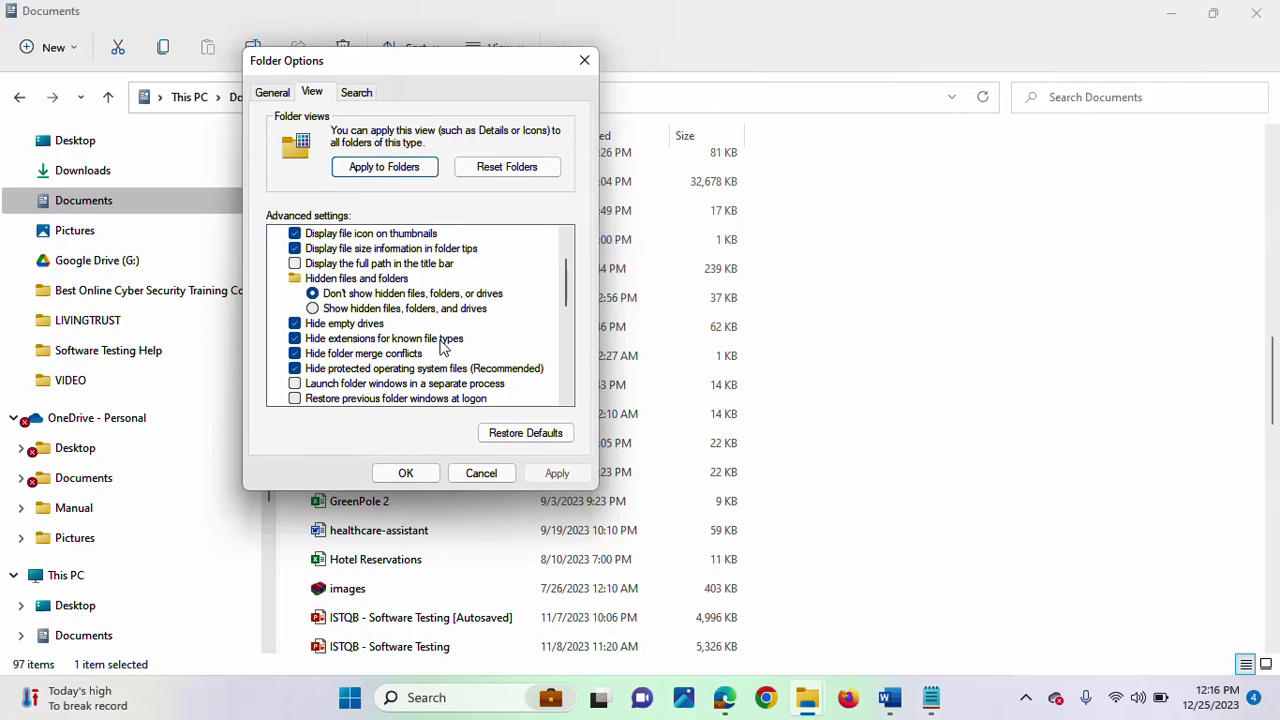
{"action": "left_click", "coordinate": [294, 339]}
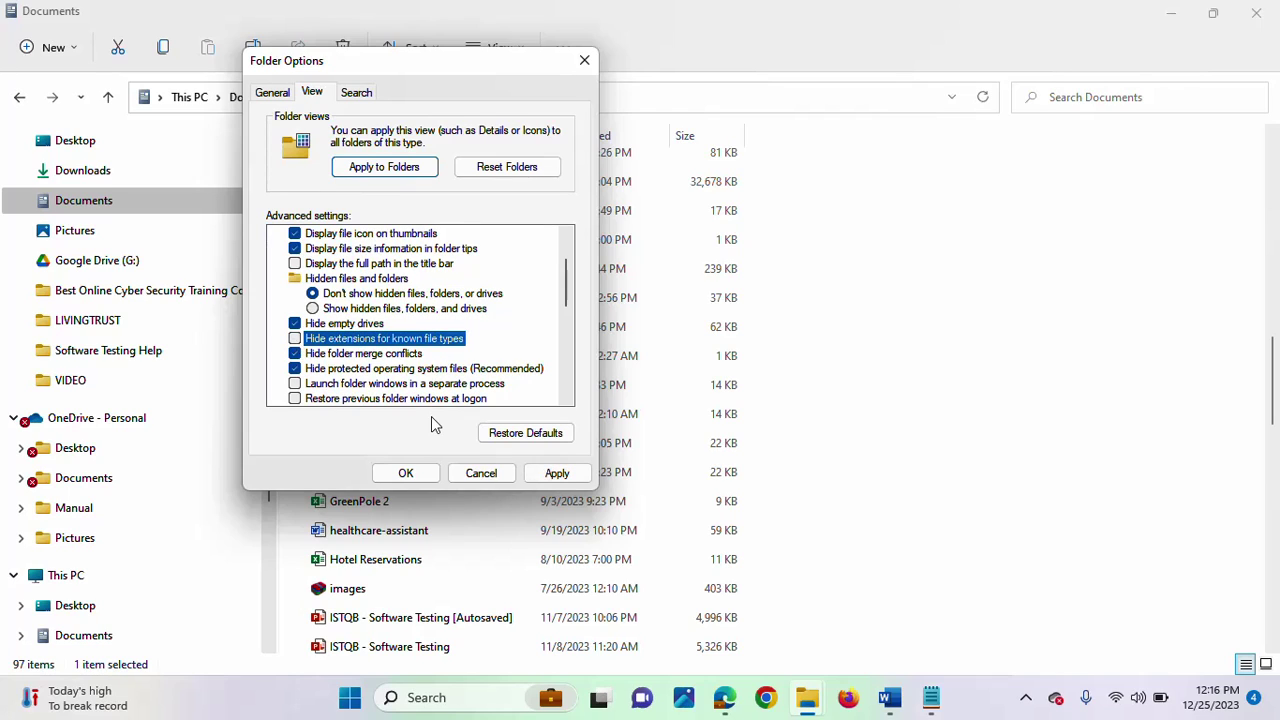
{"action": "left_click", "coordinate": [423, 477]}
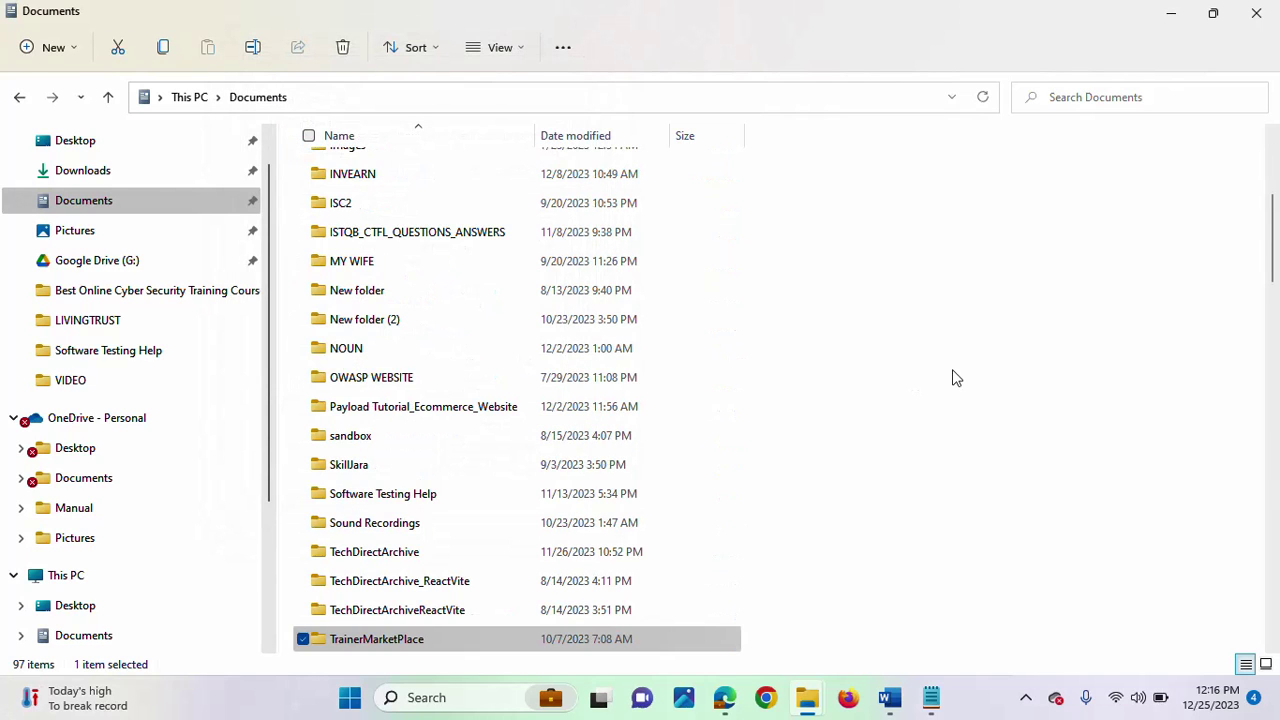
{"action": "scroll", "coordinate": [955, 377], "scroll_direction": "up", "scroll_amount": 4}
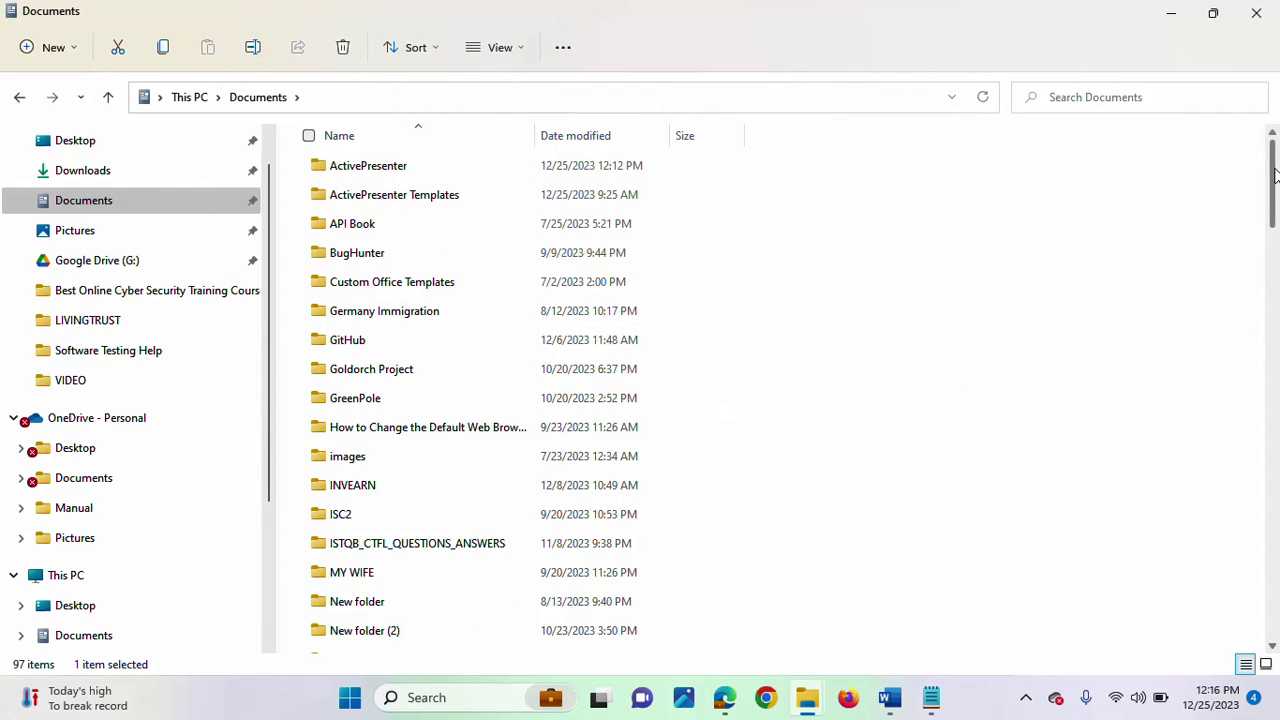
{"action": "left_click_drag", "start_coordinate": [1275, 175], "coordinate": [1275, 412]}
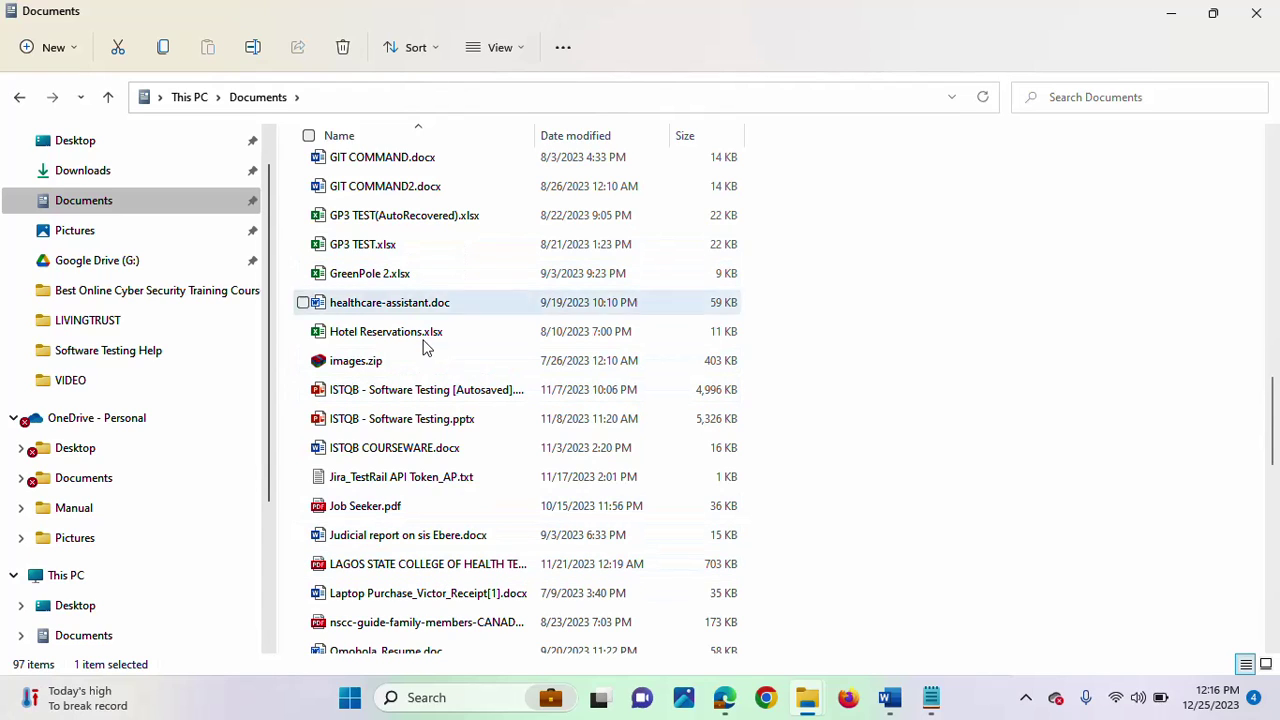
Re-check Hide extensions for known file types in Folder Options' View tab and confirm with OK.
{"action": "left_click", "coordinate": [561, 47]}
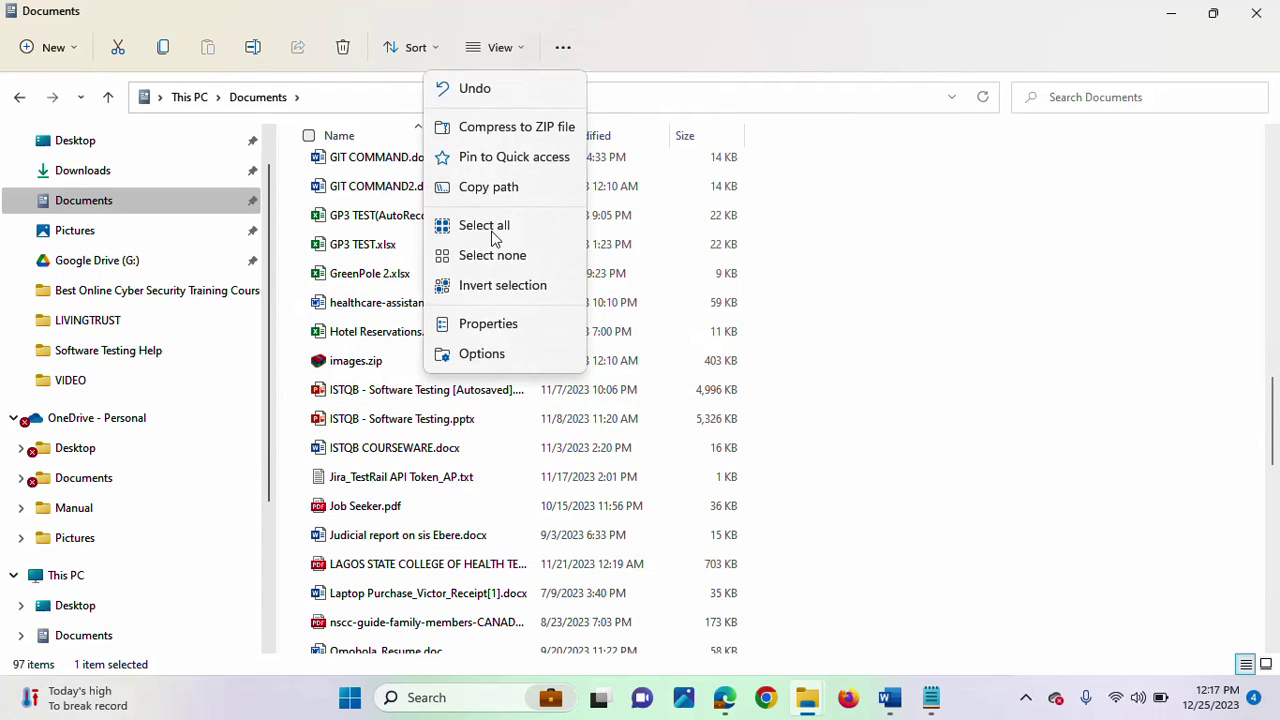
{"action": "left_click", "coordinate": [477, 355]}
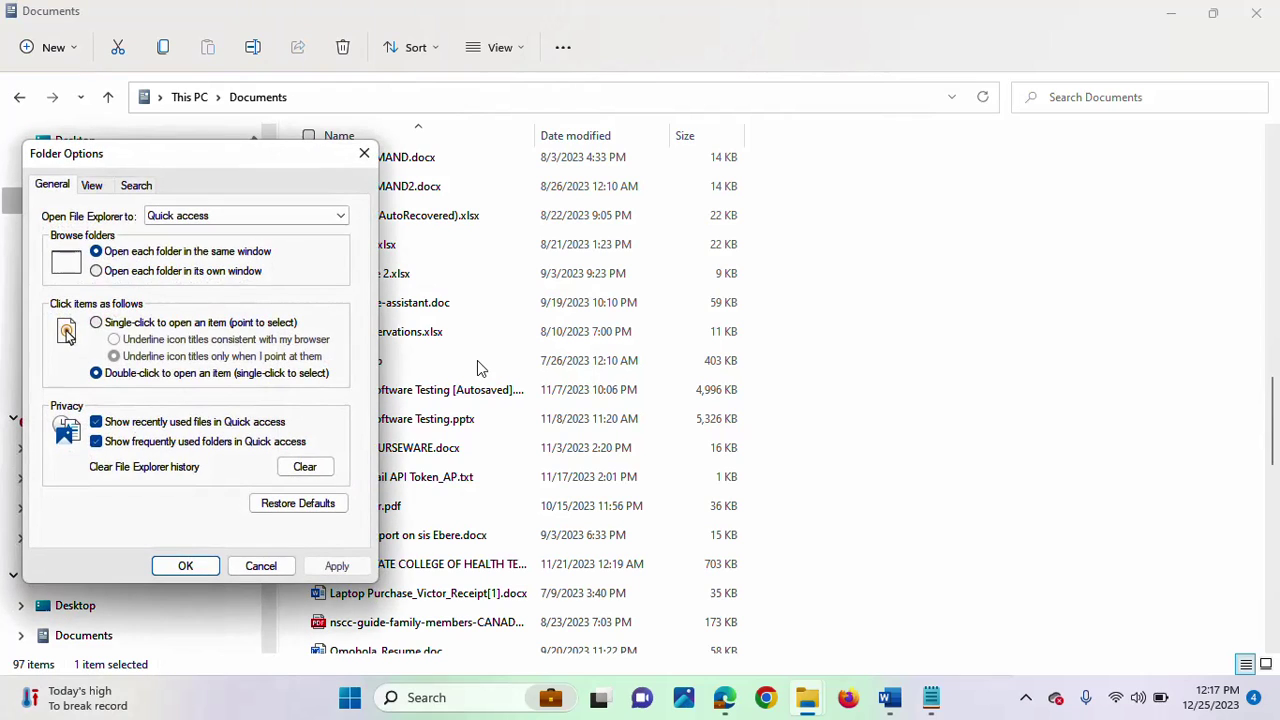
{"action": "left_click", "coordinate": [92, 186]}
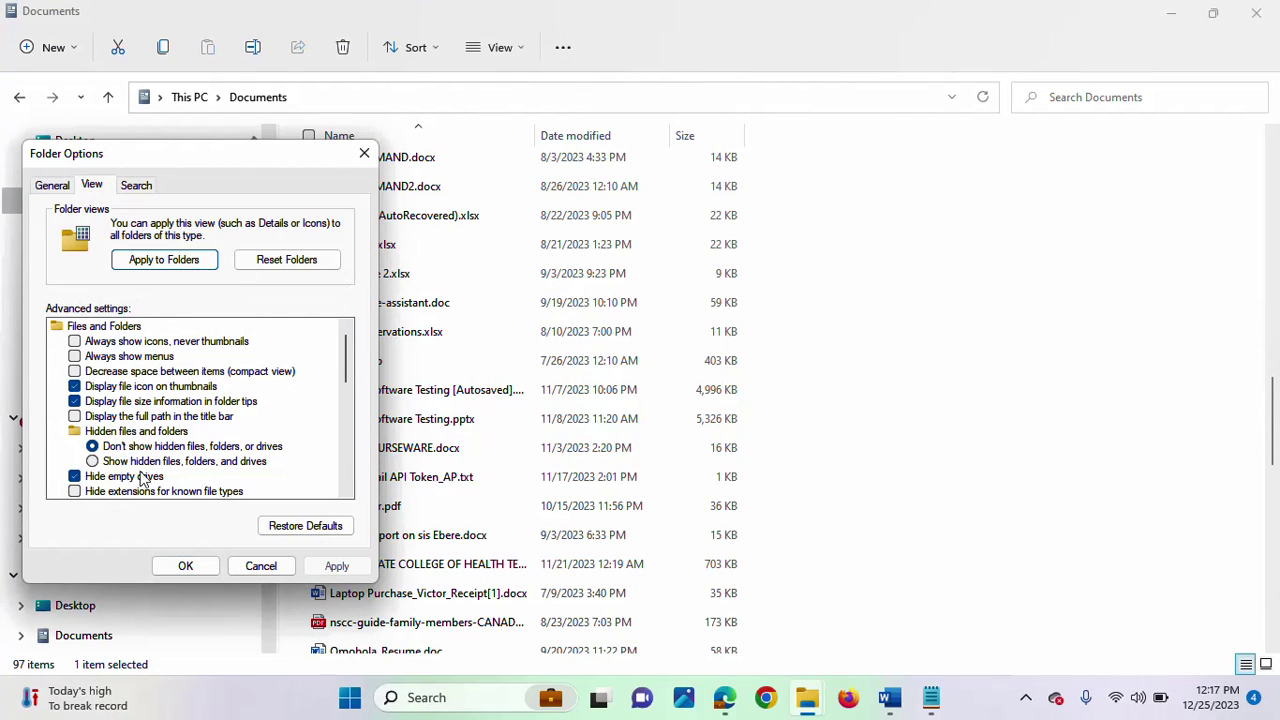
{"action": "left_click", "coordinate": [74, 491]}
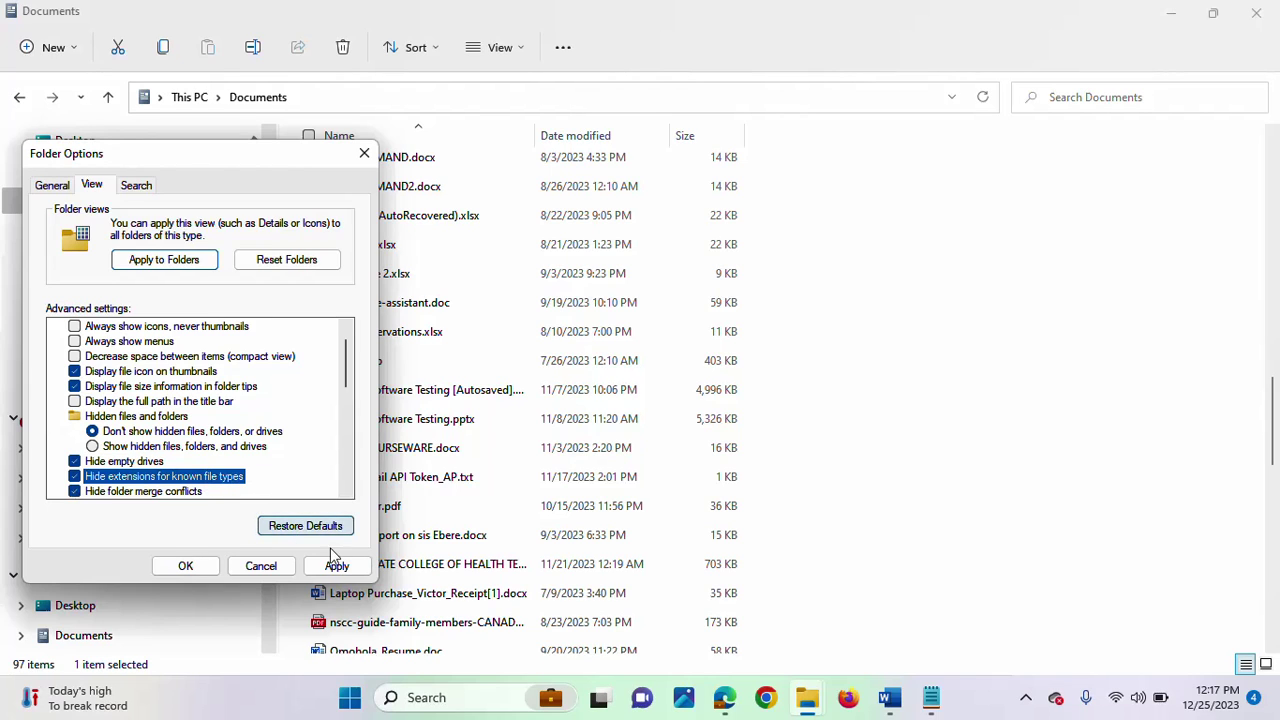
{"action": "left_click", "coordinate": [186, 566]}
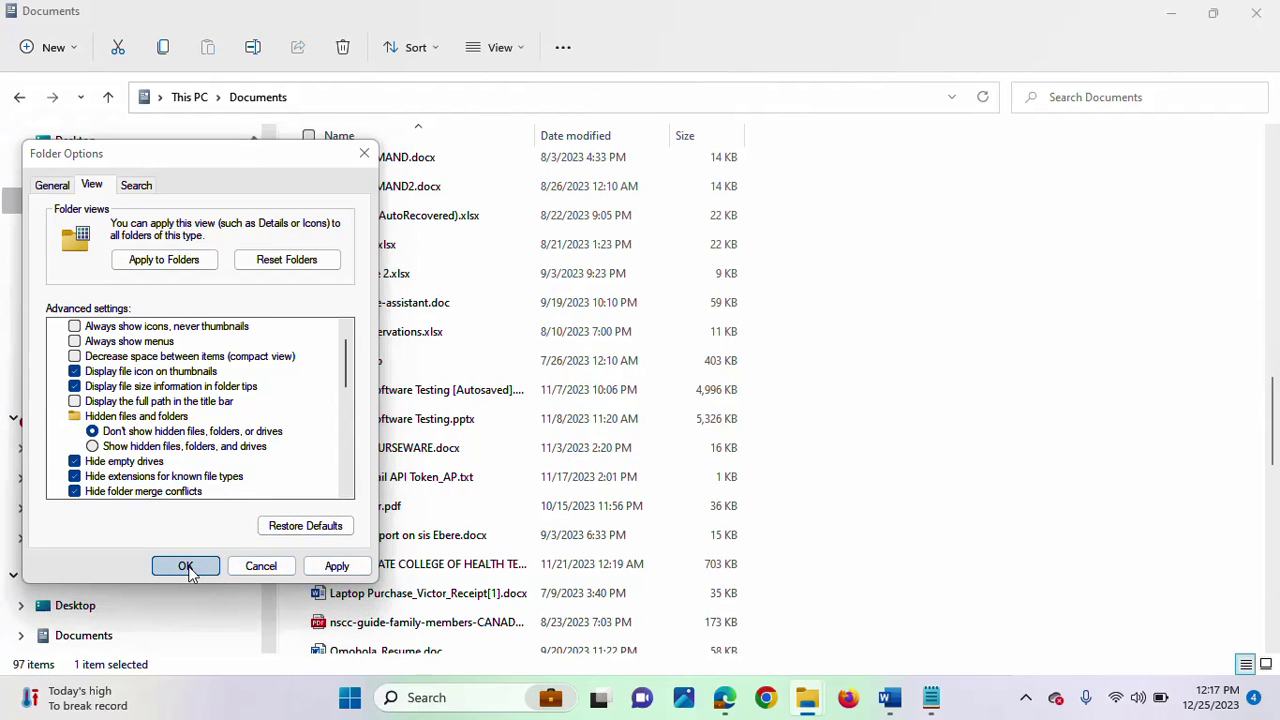
{"action": "scroll", "coordinate": [1093, 418], "scroll_direction": "up", "scroll_amount": 10}
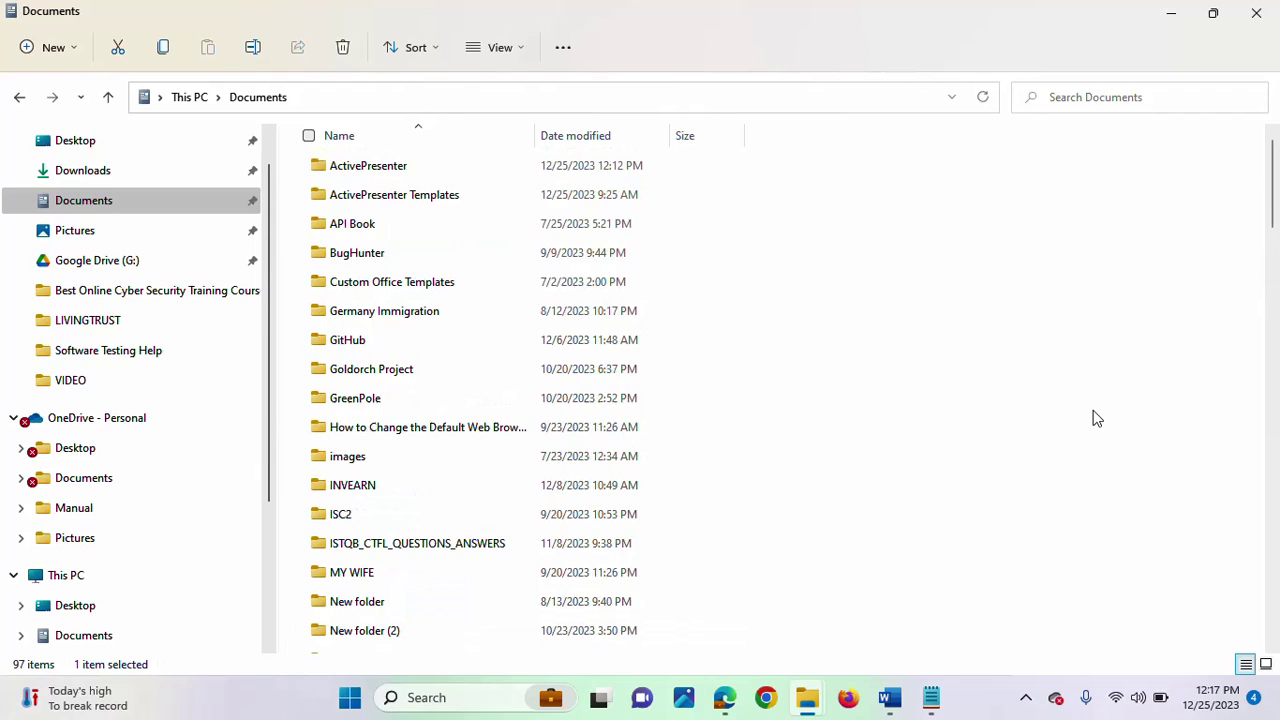
{"action": "left_click_drag", "start_coordinate": [1275, 175], "coordinate": [1276, 343]}
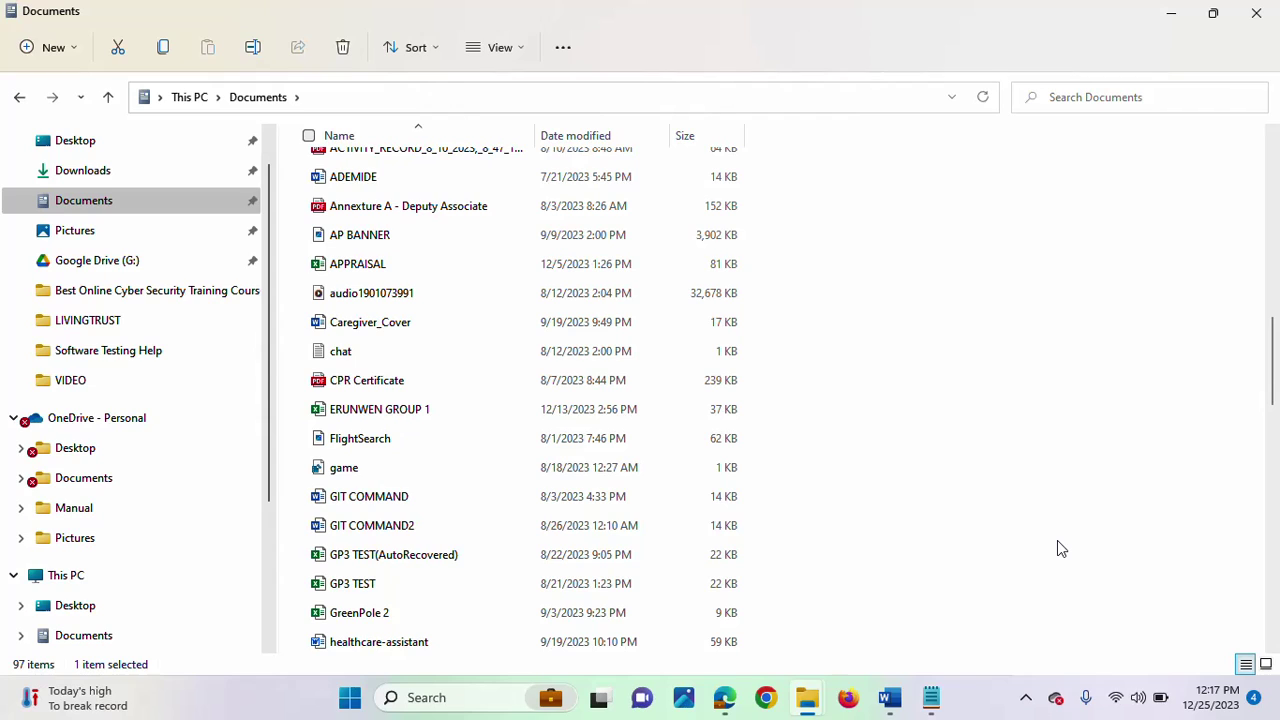
Use the recorder icon among the hidden tray icons to return to the Word tutorial article.
{"action": "left_click", "coordinate": [1026, 698]}
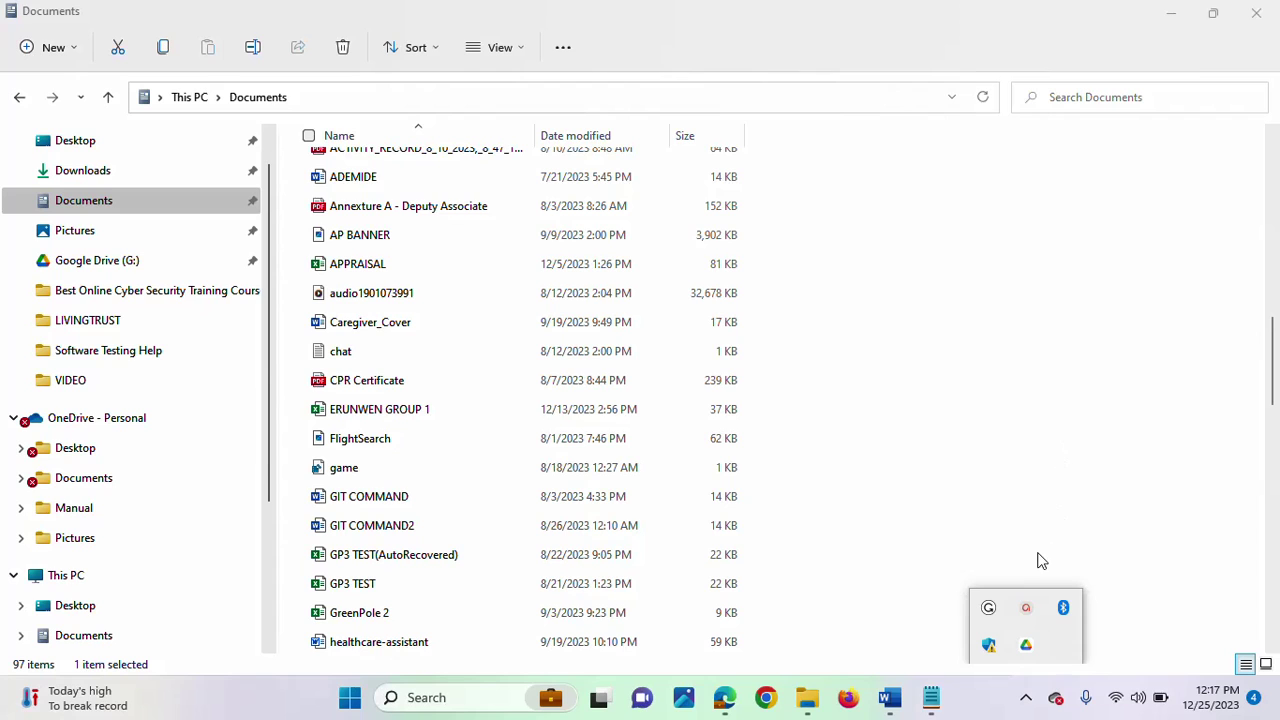
{"action": "left_click", "coordinate": [1027, 610]}
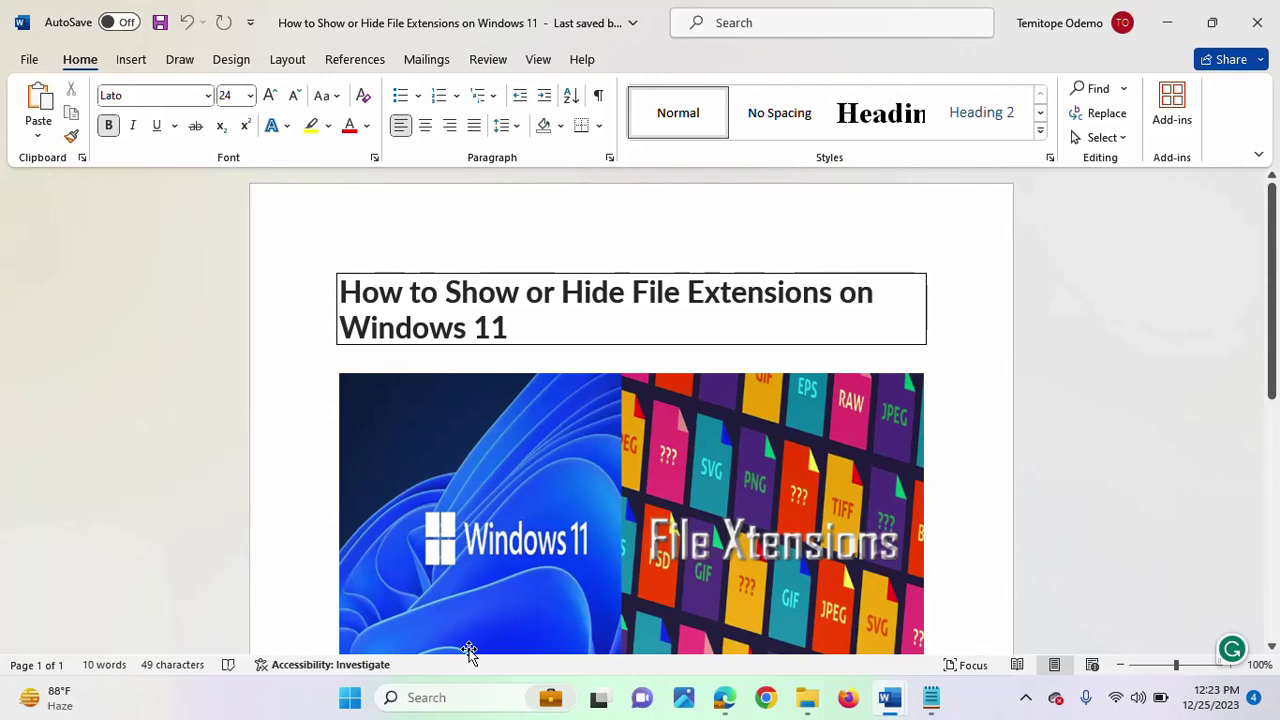
Search 'powerPoint' and launch Windows PowerShell as administrator, approving the UAC prompt.
{"action": "left_click", "coordinate": [447, 697]}
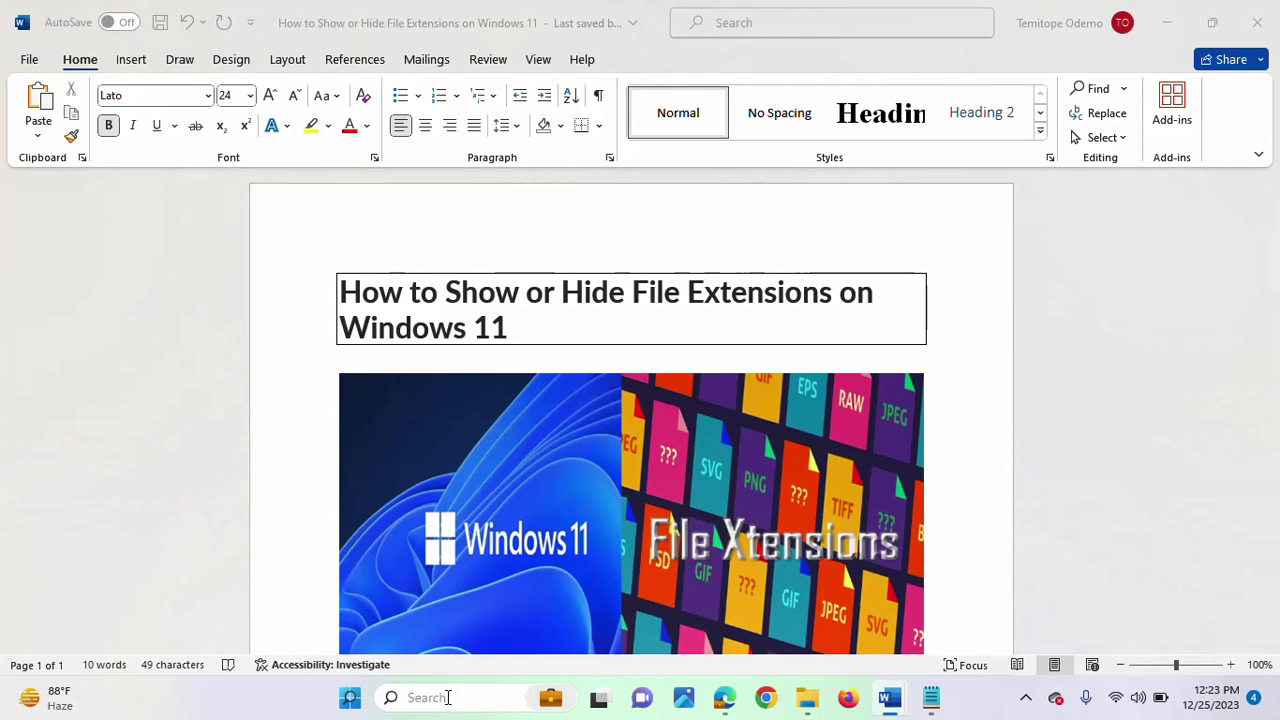
{"action": "type", "text": "po"}
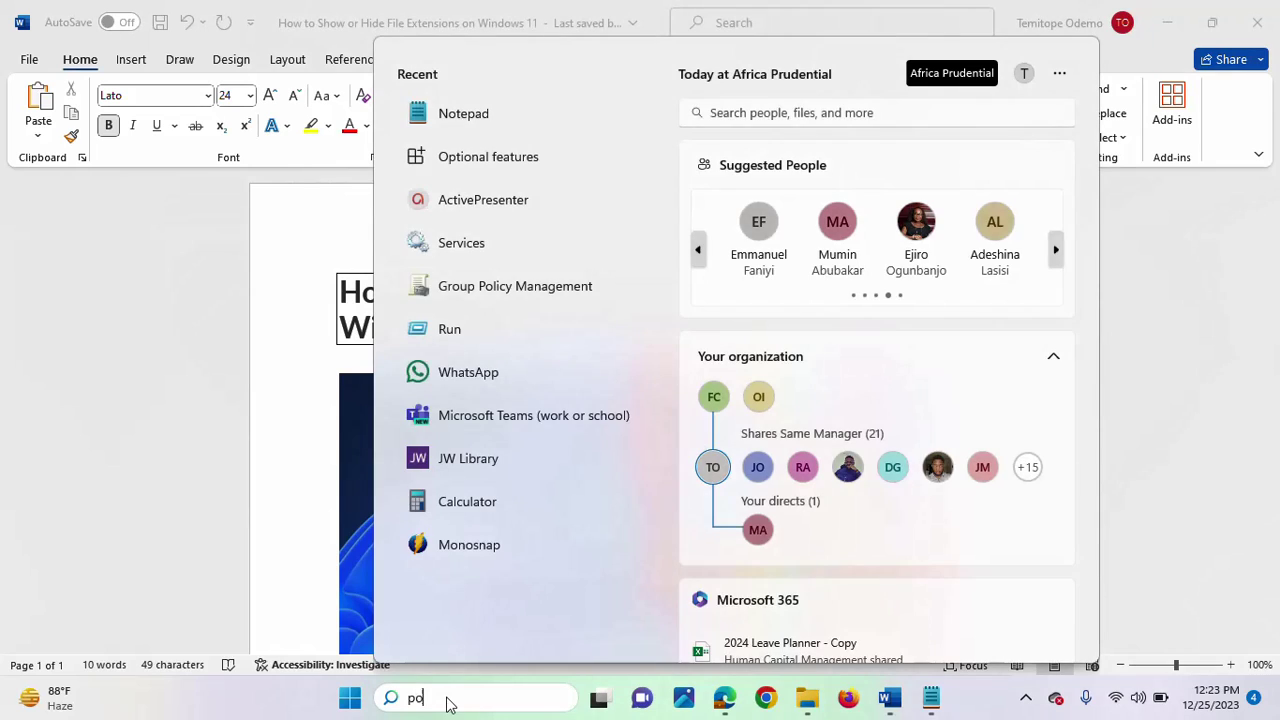
{"action": "type", "text": "werPoint"}
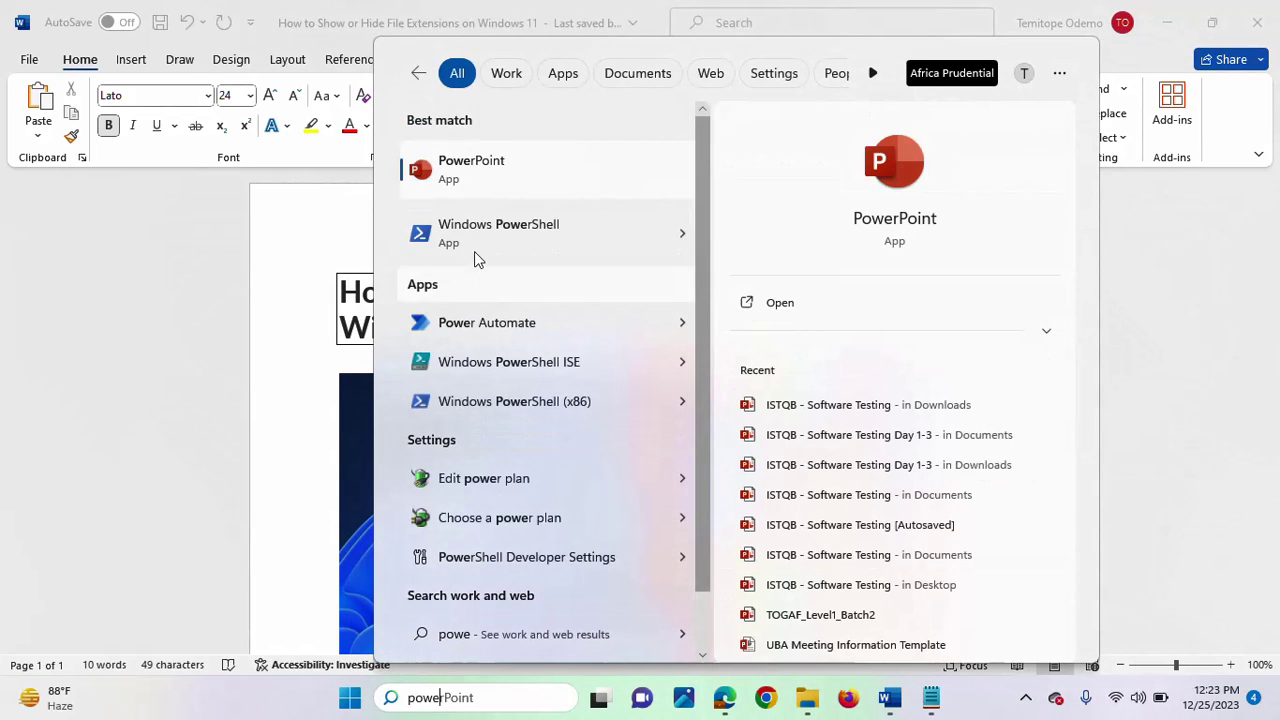
{"action": "right_click", "coordinate": [484, 231]}
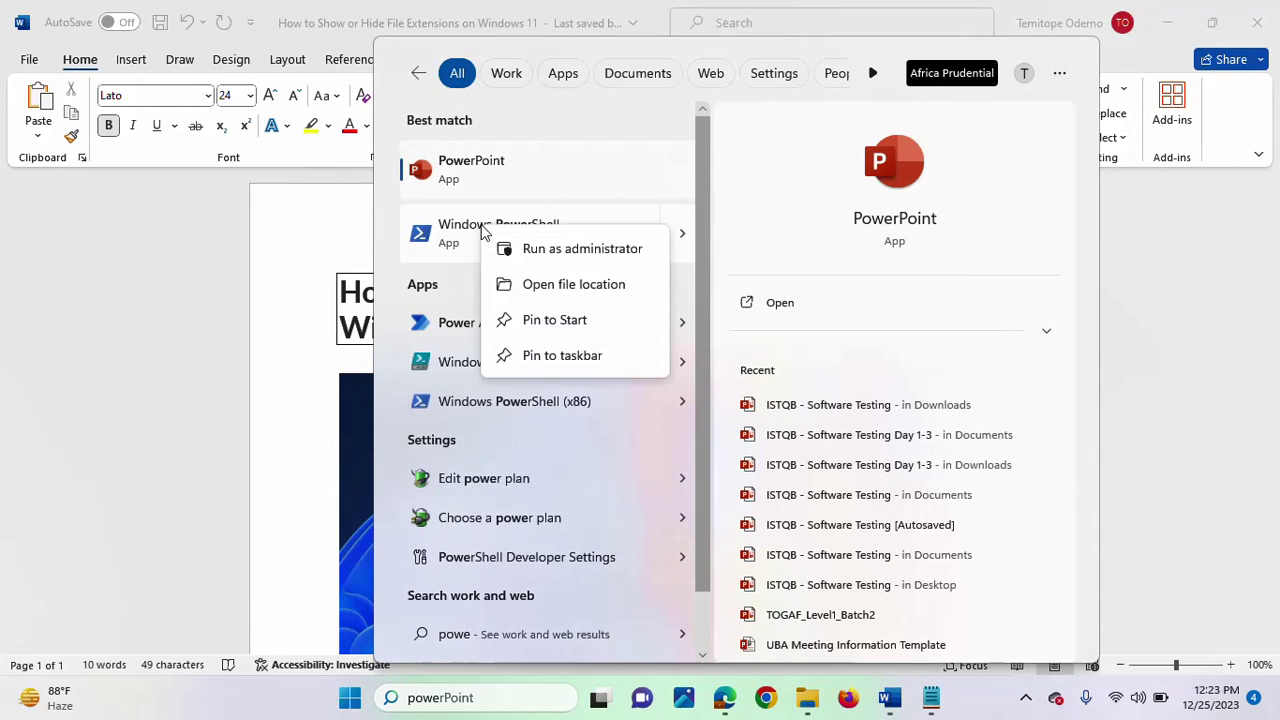
{"action": "left_click", "coordinate": [545, 250]}
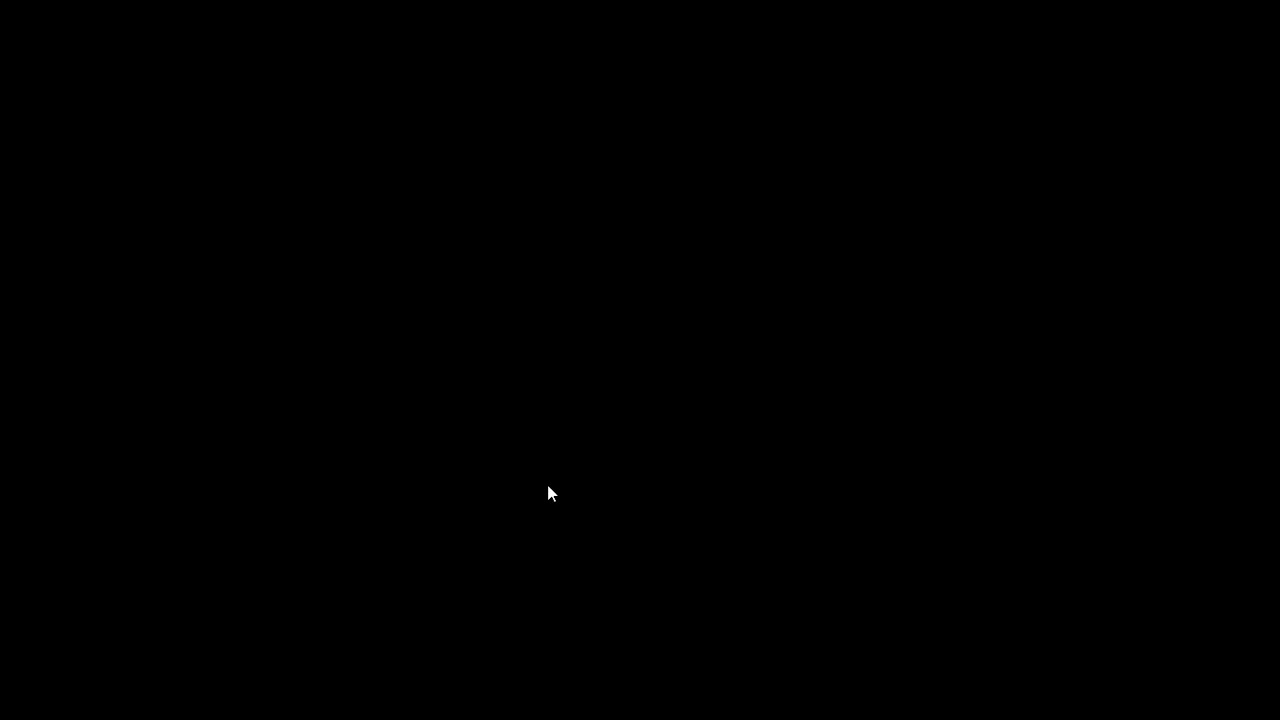
{"action": "left_click", "coordinate": [547, 484]}
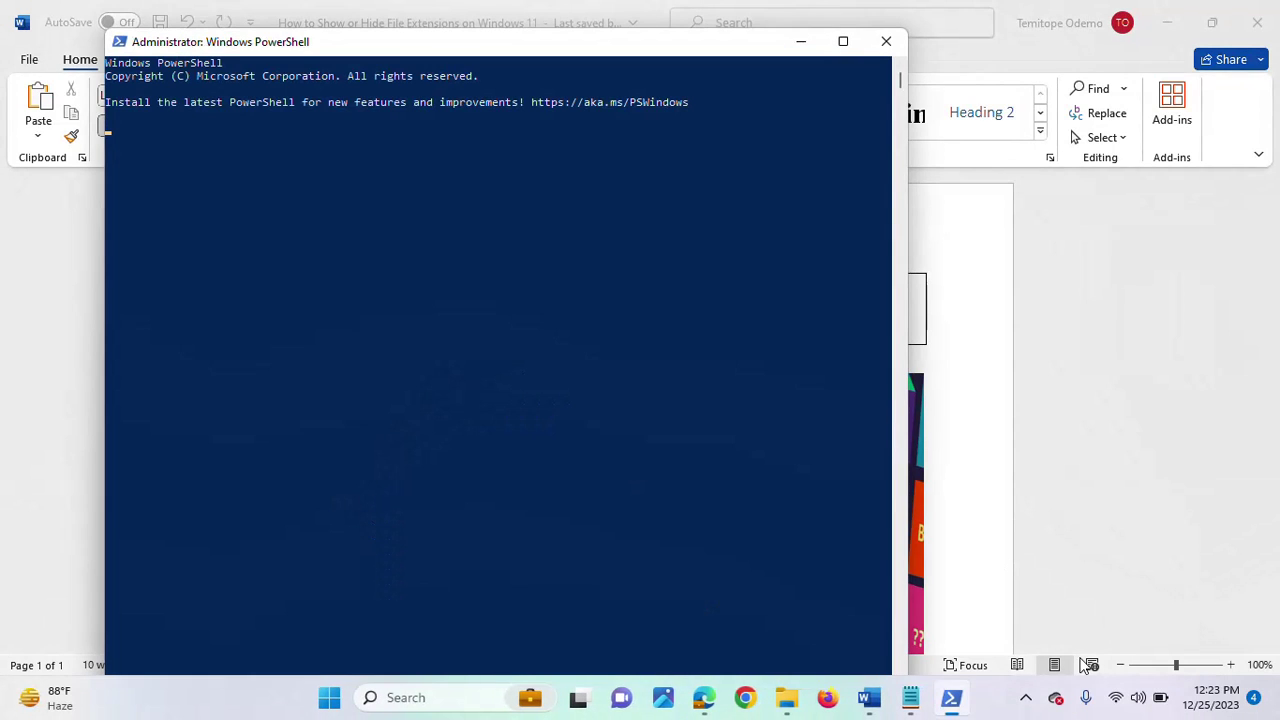
Bring up the screen recorder controls from the hidden tray icons and drag them aside.
{"action": "left_click", "coordinate": [1025, 697]}
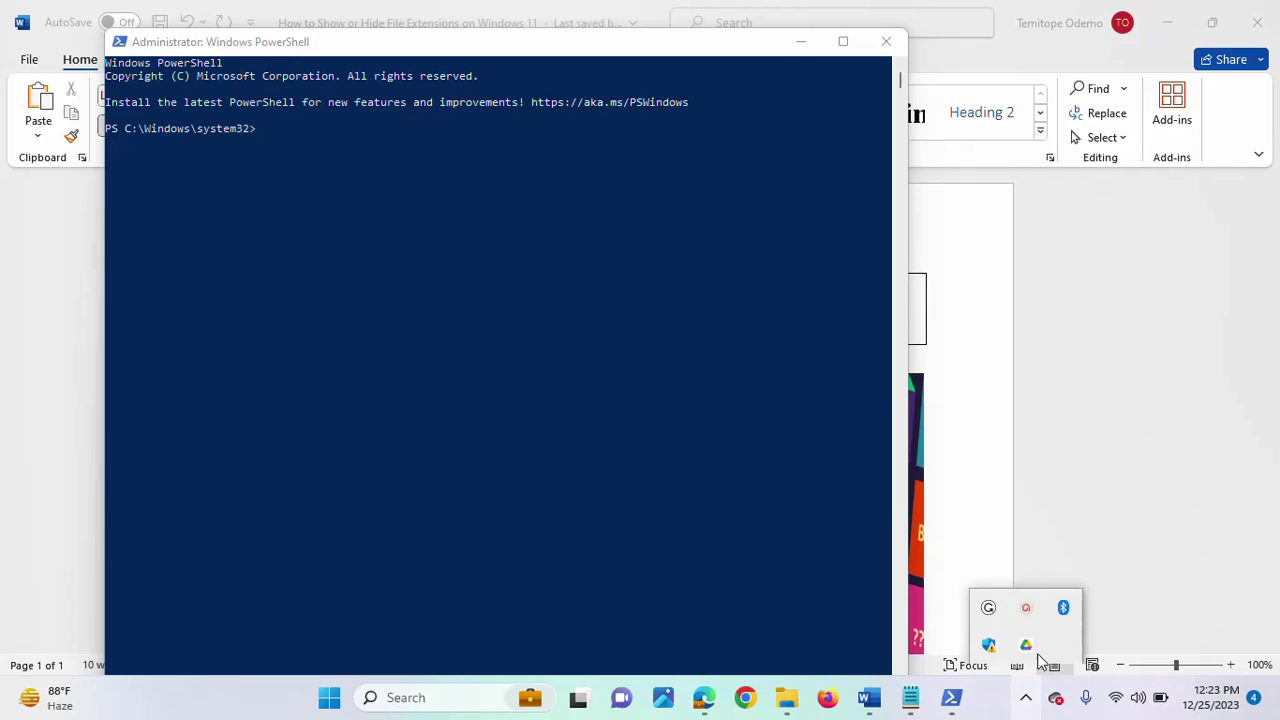
{"action": "left_click", "coordinate": [1025, 611]}
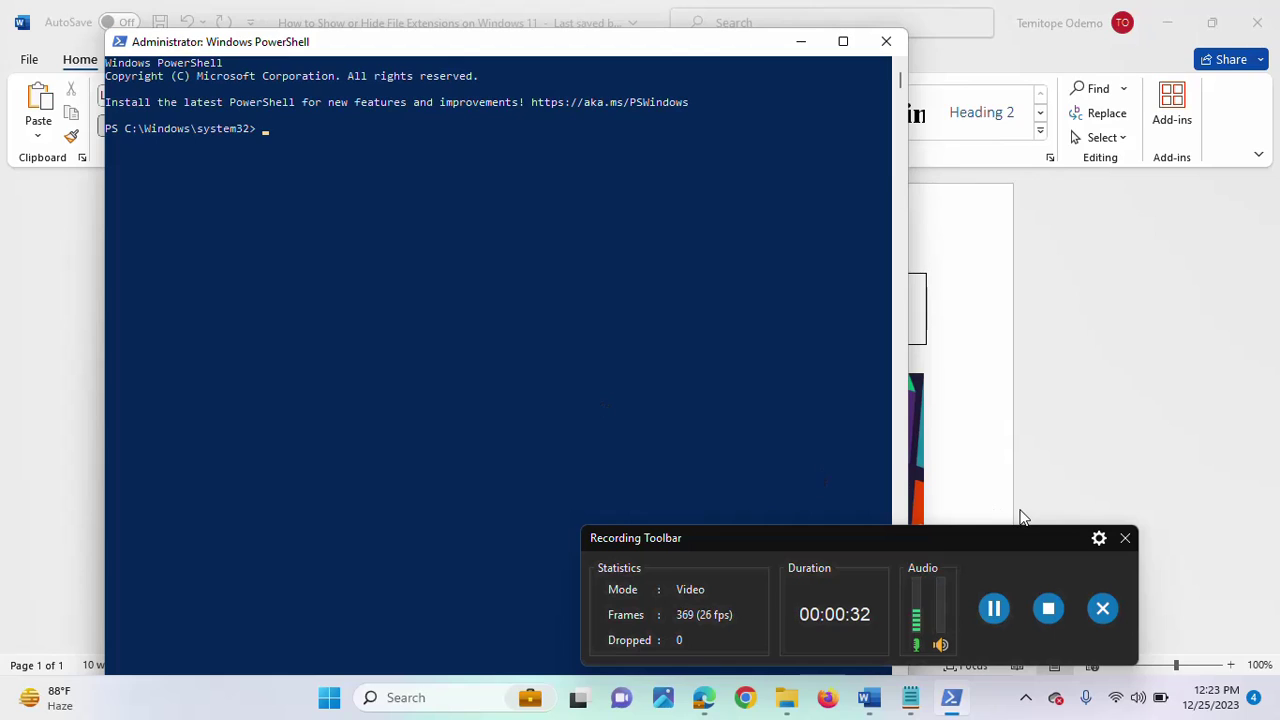
{"action": "left_click_drag", "start_coordinate": [1031, 543], "coordinate": [1279, 719]}
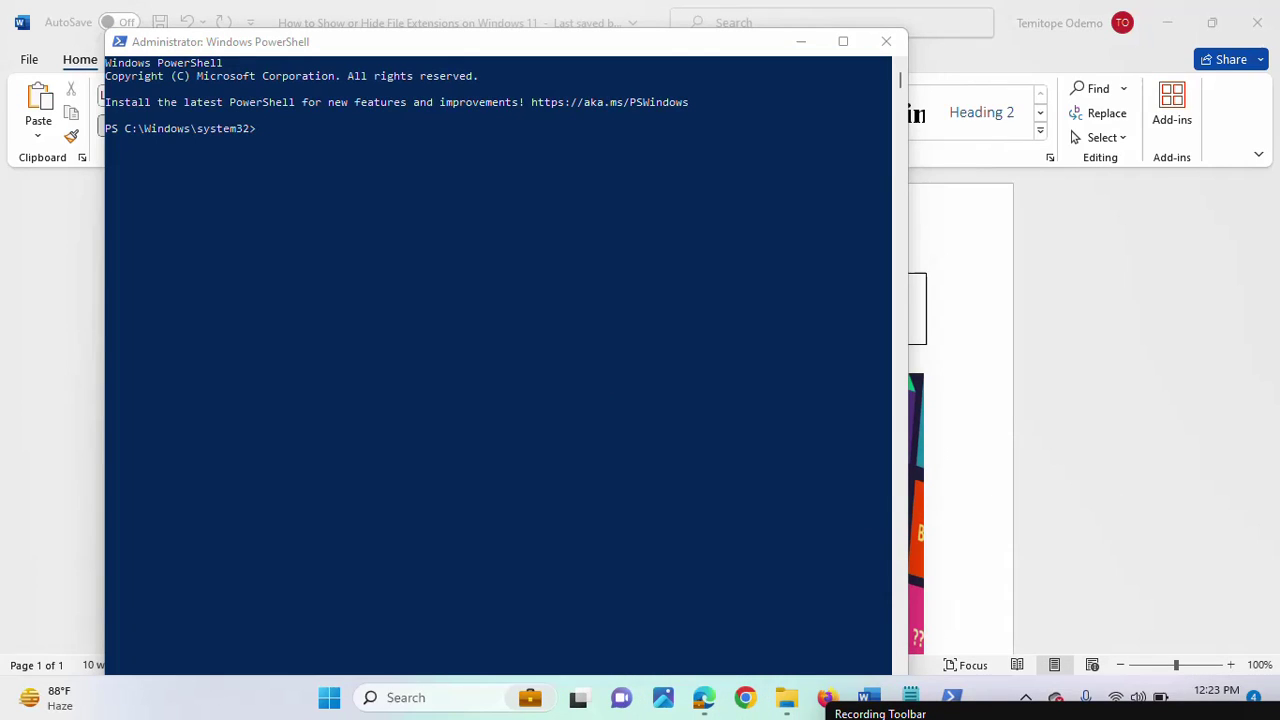
Copy the reg add HideFileExt /d 0 line from Notepad and run it in PowerShell.
{"action": "left_click", "coordinate": [912, 697]}
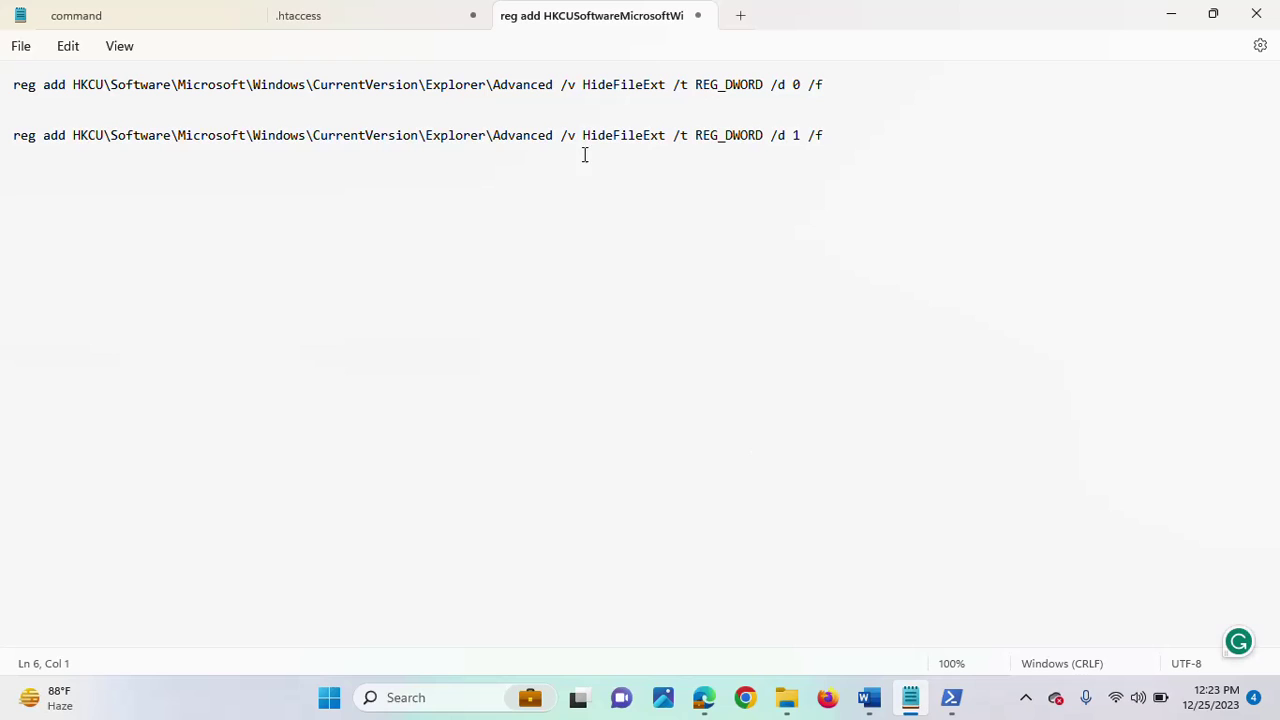
{"action": "triple_click", "coordinate": [525, 86]}
{"action": "key", "text": "ctrl+c"}
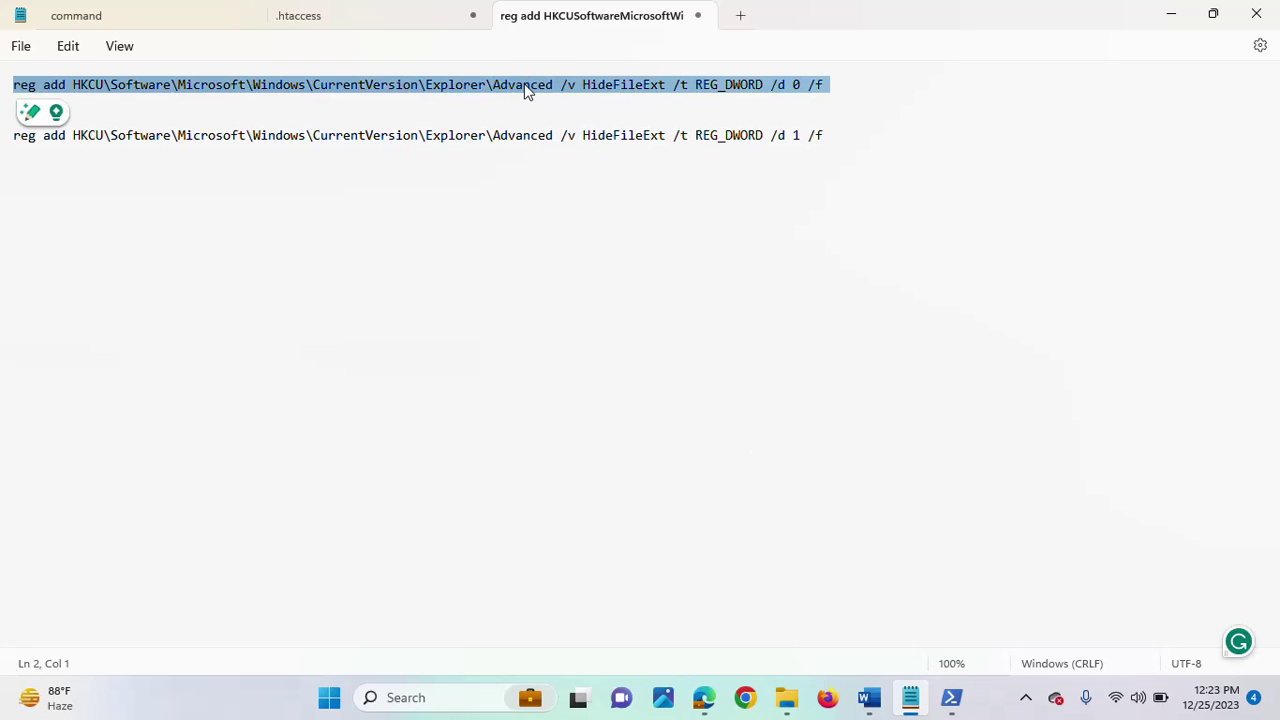
{"action": "left_click", "coordinate": [1174, 13]}
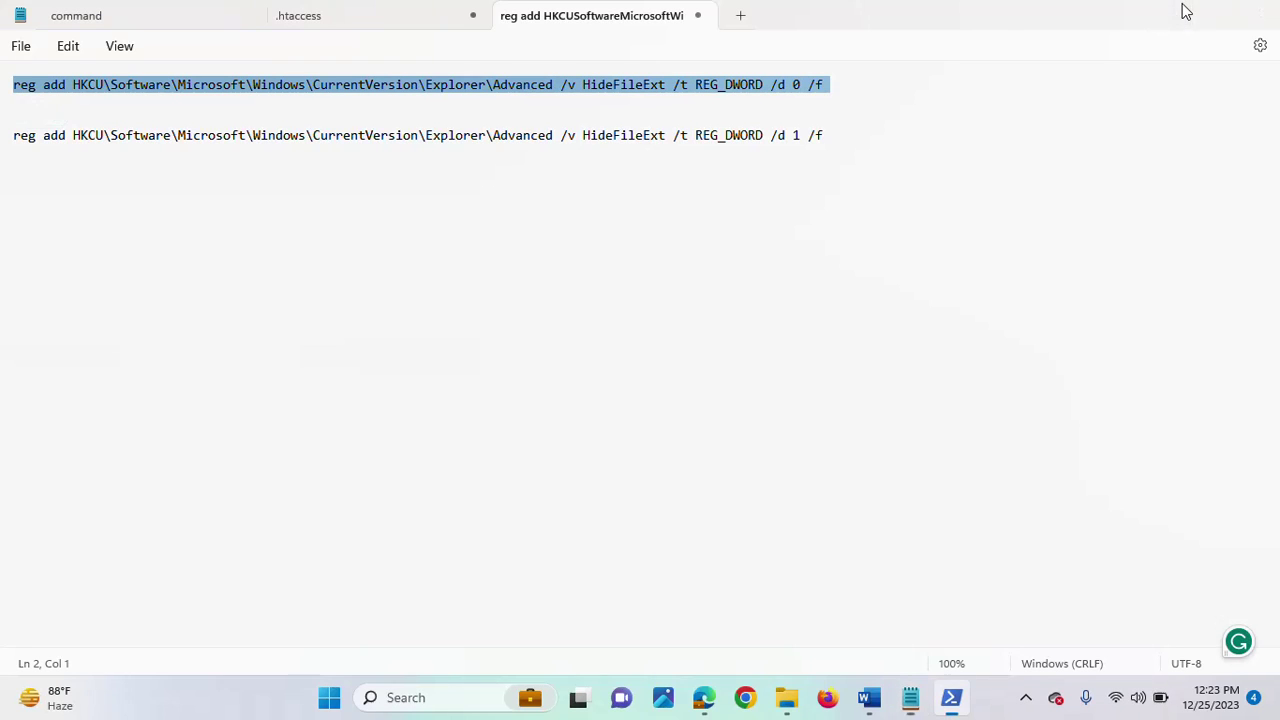
{"action": "left_click", "coordinate": [580, 167]}
{"action": "key", "text": "ctrl+v"}
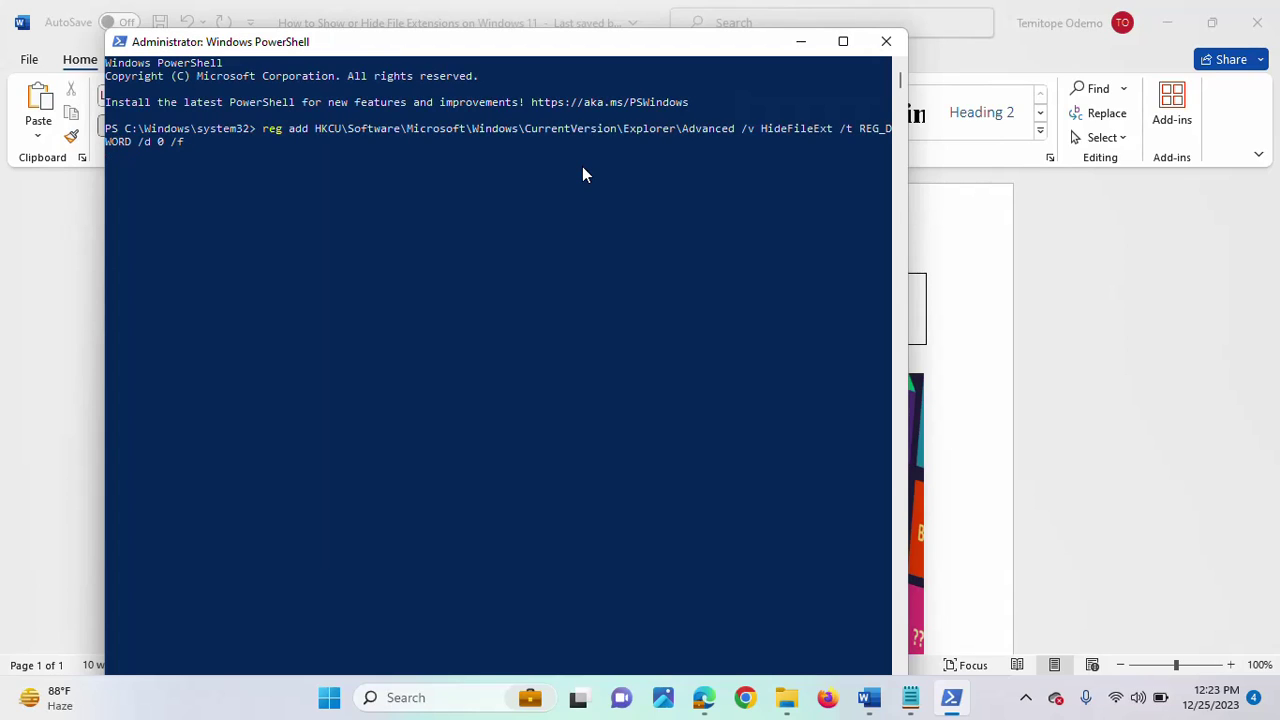
{"action": "key", "text": "Return"}
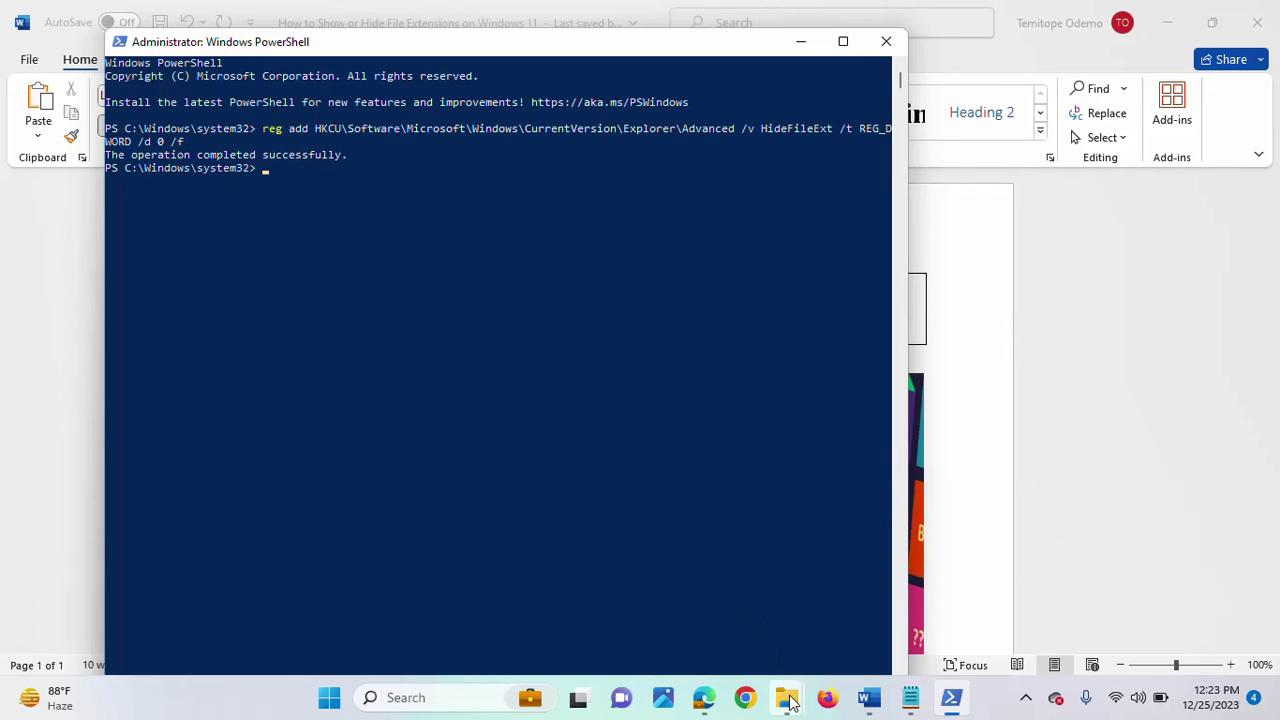
Switch to the Documents folder window and scroll through its files.
{"action": "mouse_move", "coordinate": [787, 697]}
{"action": "left_click", "coordinate": [911, 635]}
{"action": "scroll", "coordinate": [1246, 286], "scroll_direction": "up", "scroll_amount": 10}
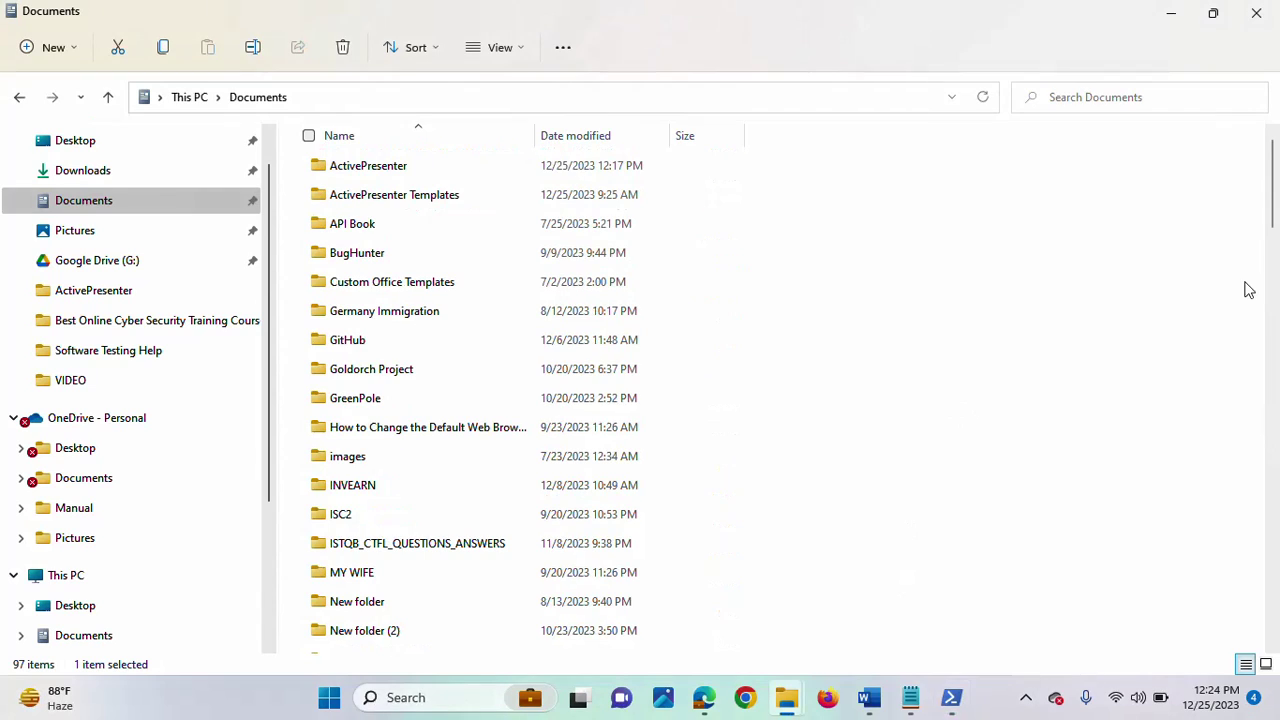
{"action": "scroll", "coordinate": [758, 400], "scroll_direction": "down", "scroll_amount": 10}
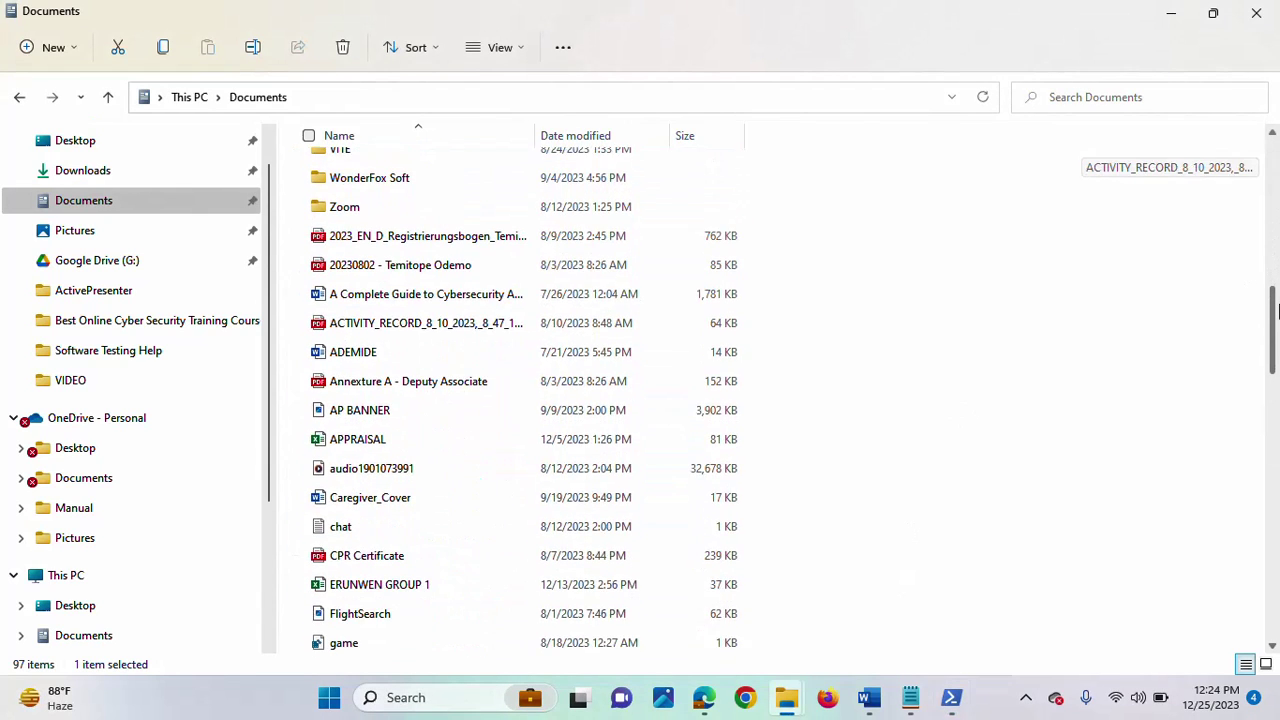
Refresh the Documents listing via Show more options > Refresh so names like Job Seeker.pdf appear.
{"action": "left_click", "coordinate": [952, 298]}
{"action": "right_click", "coordinate": [952, 298]}
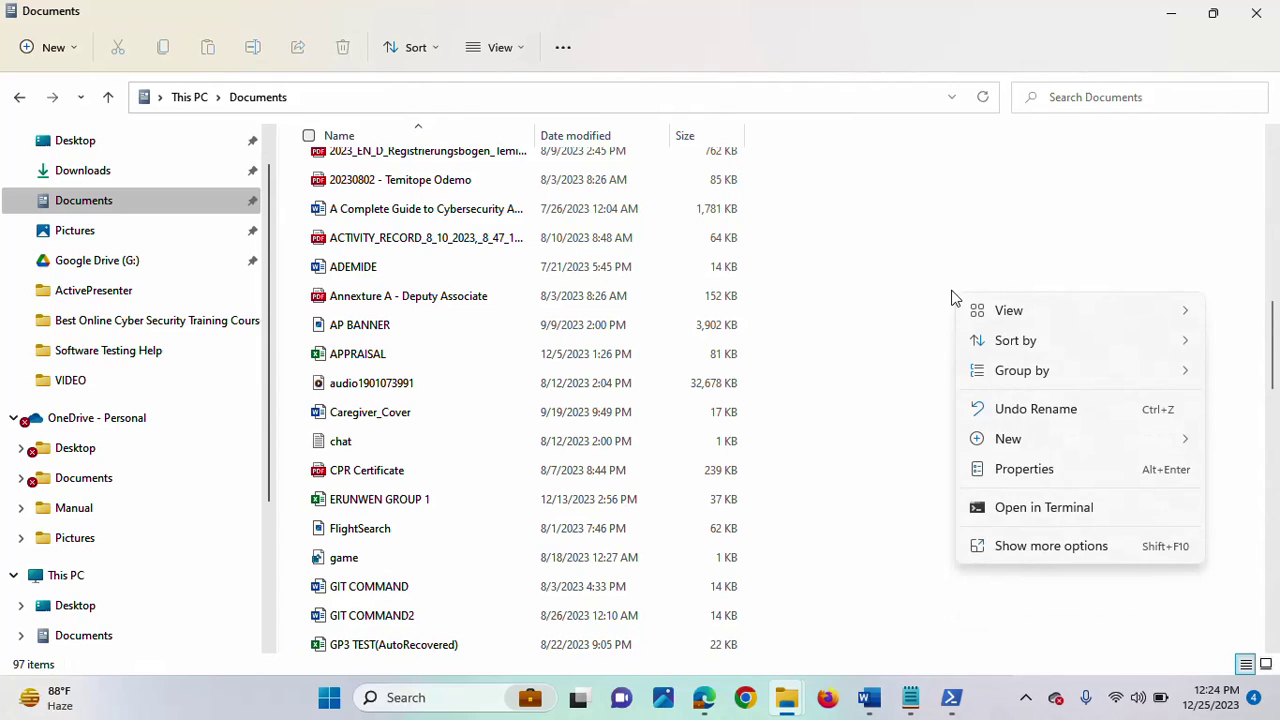
{"action": "mouse_move", "coordinate": [1008, 380]}
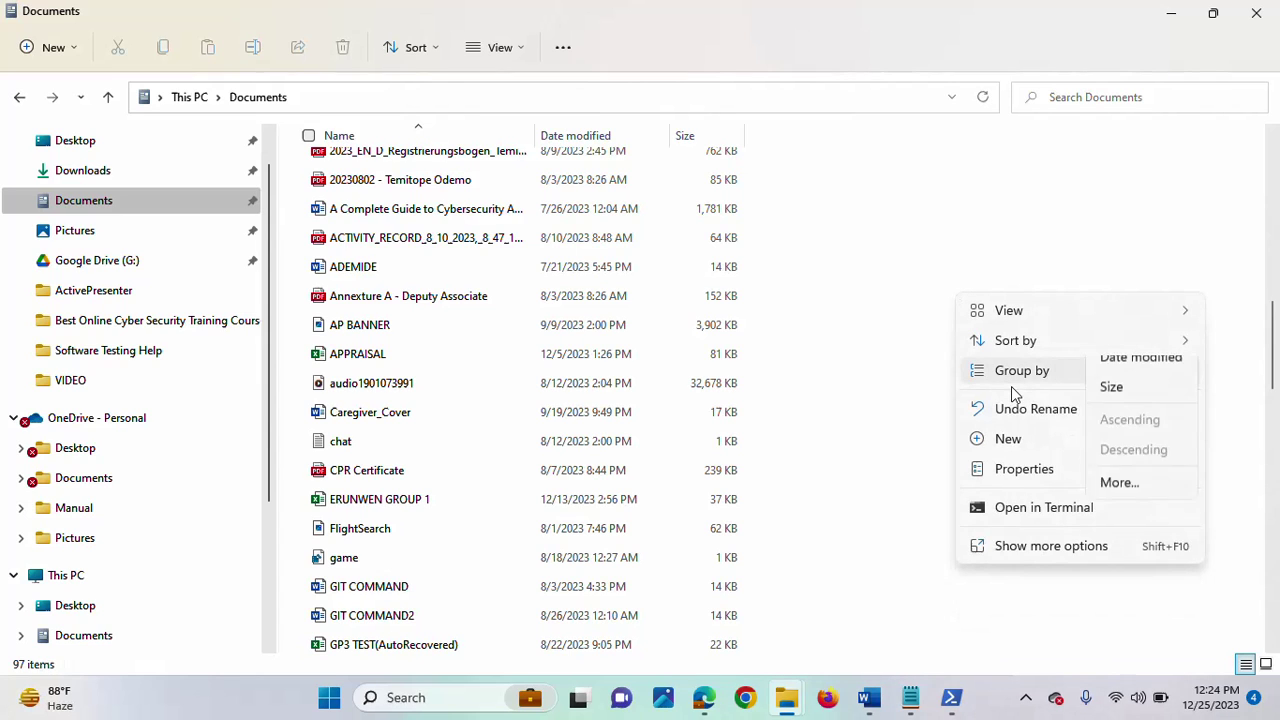
{"action": "left_click", "coordinate": [1034, 552]}
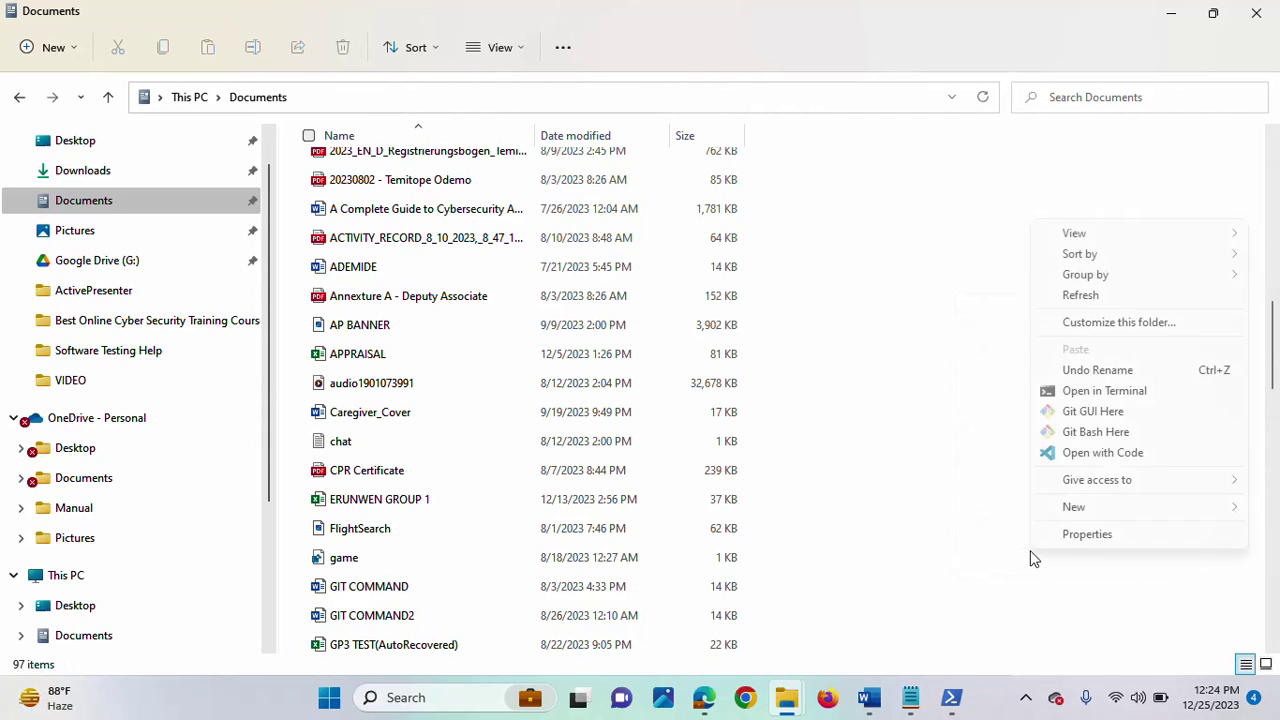
{"action": "left_click", "coordinate": [1089, 299]}
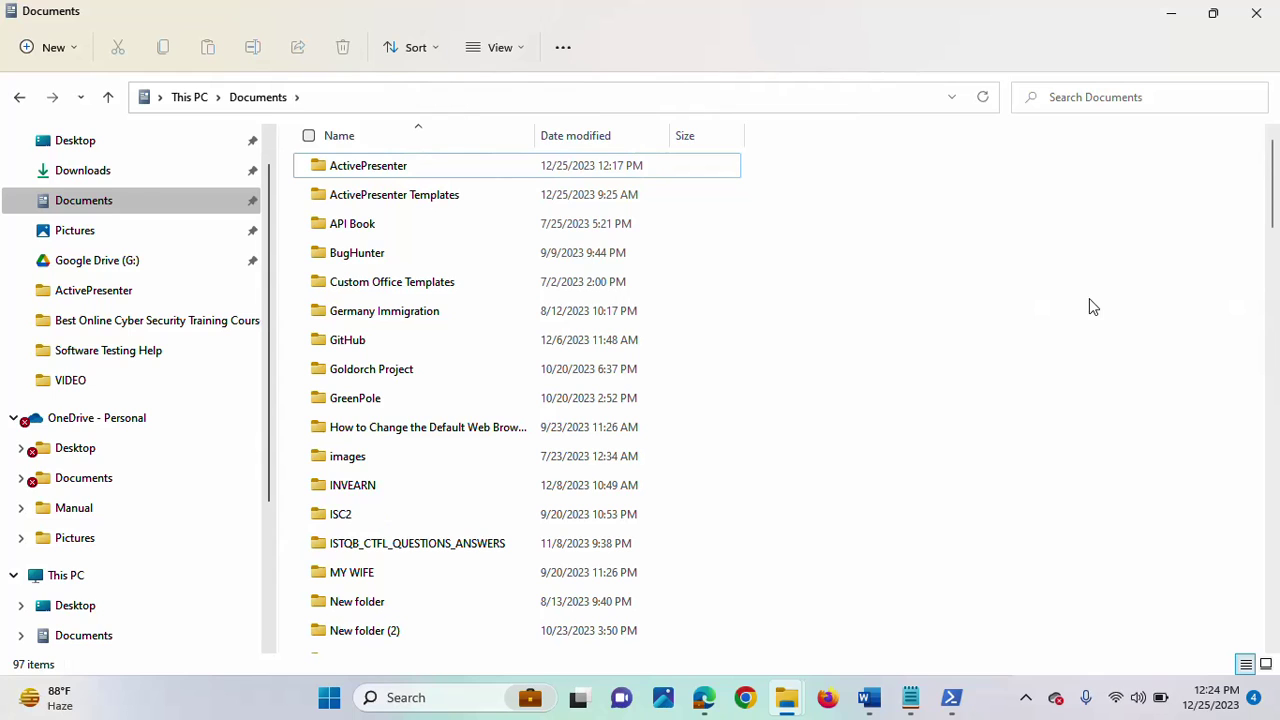
{"action": "scroll", "coordinate": [1075, 175], "scroll_direction": "down", "scroll_amount": 15}
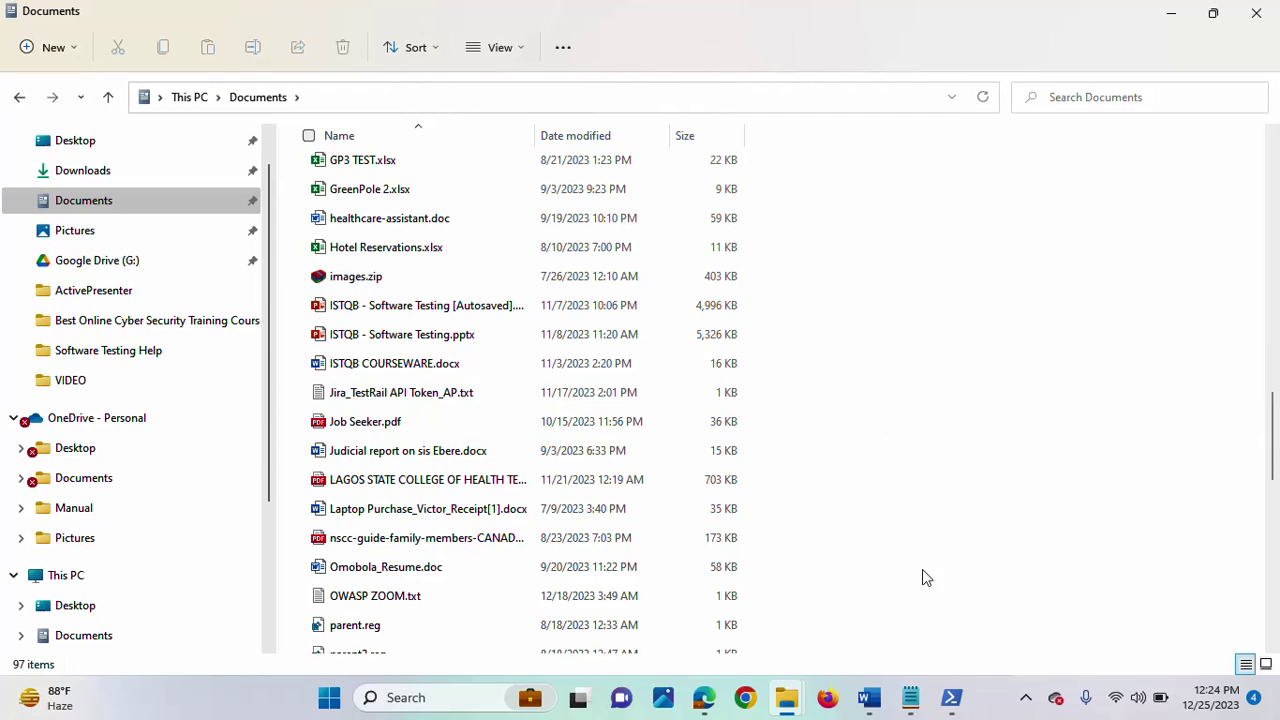
Copy the reg add HideFileExt /d 1 line from Notepad, paste it into PowerShell and run it.
{"action": "left_click", "coordinate": [922, 703]}
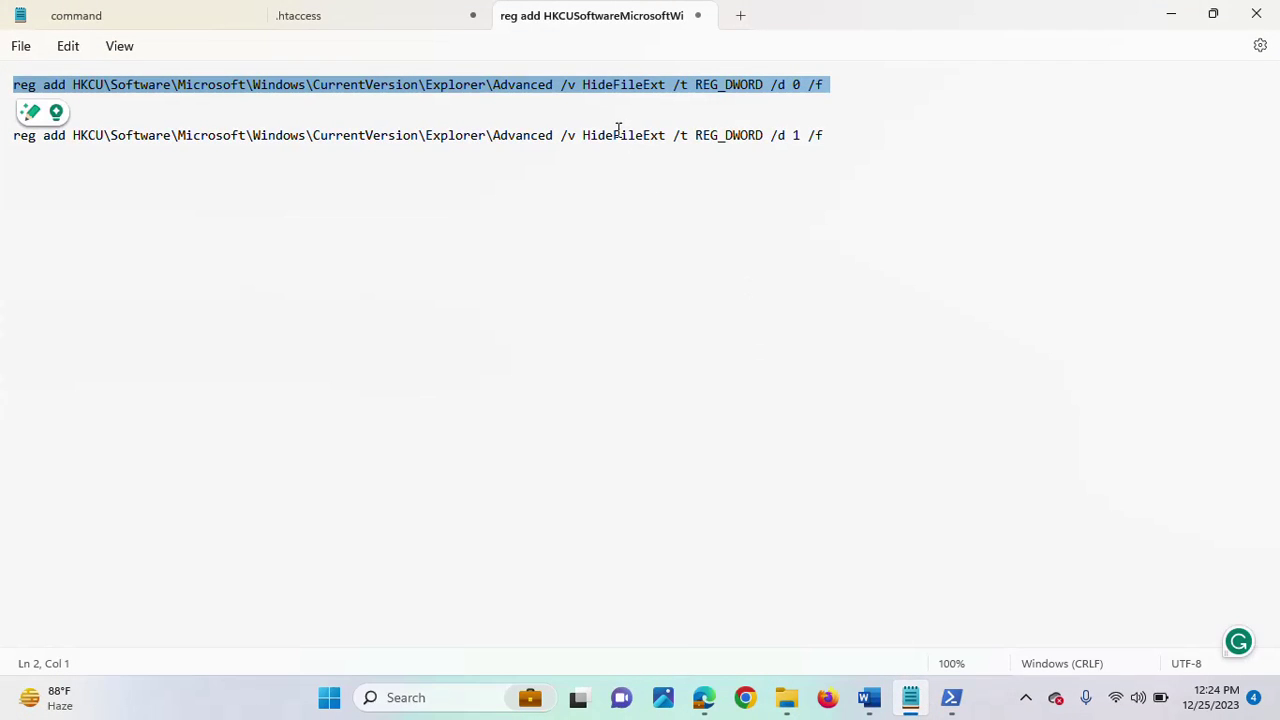
{"action": "triple_click", "coordinate": [615, 135]}
{"action": "key", "text": "ctrl+c"}
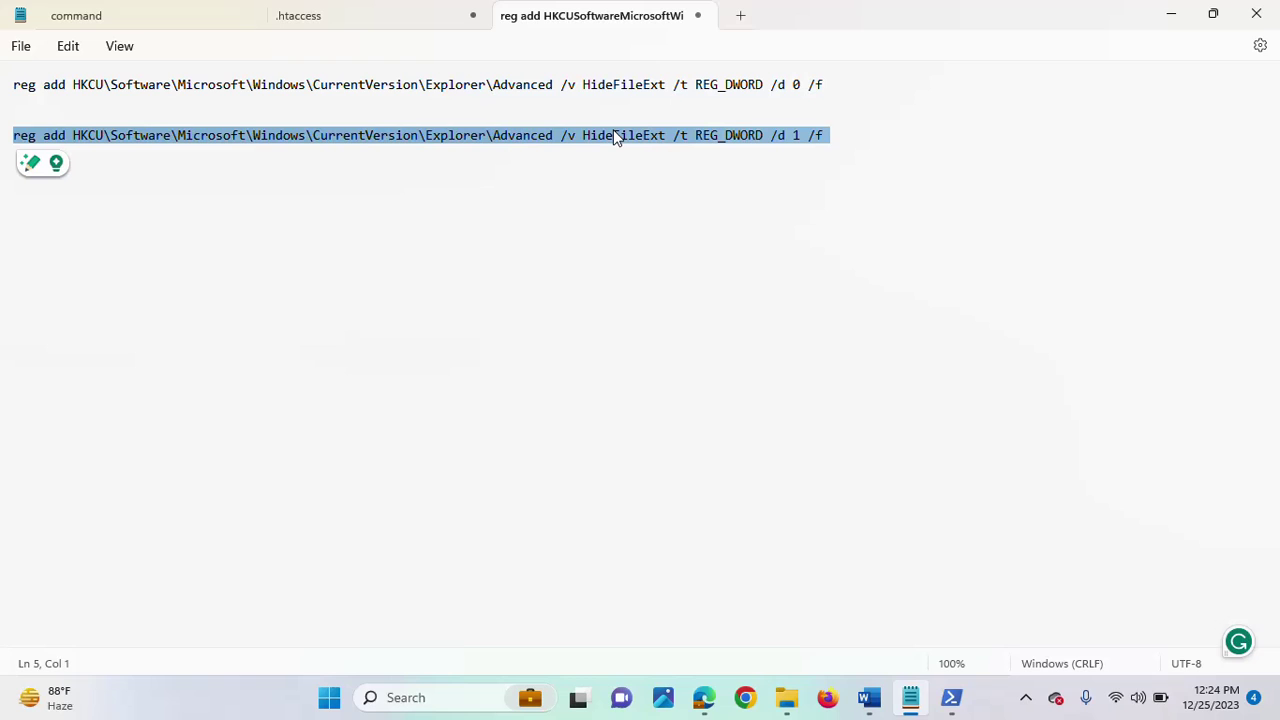
{"action": "left_click", "coordinate": [954, 698]}
{"action": "left_click", "coordinate": [750, 355]}
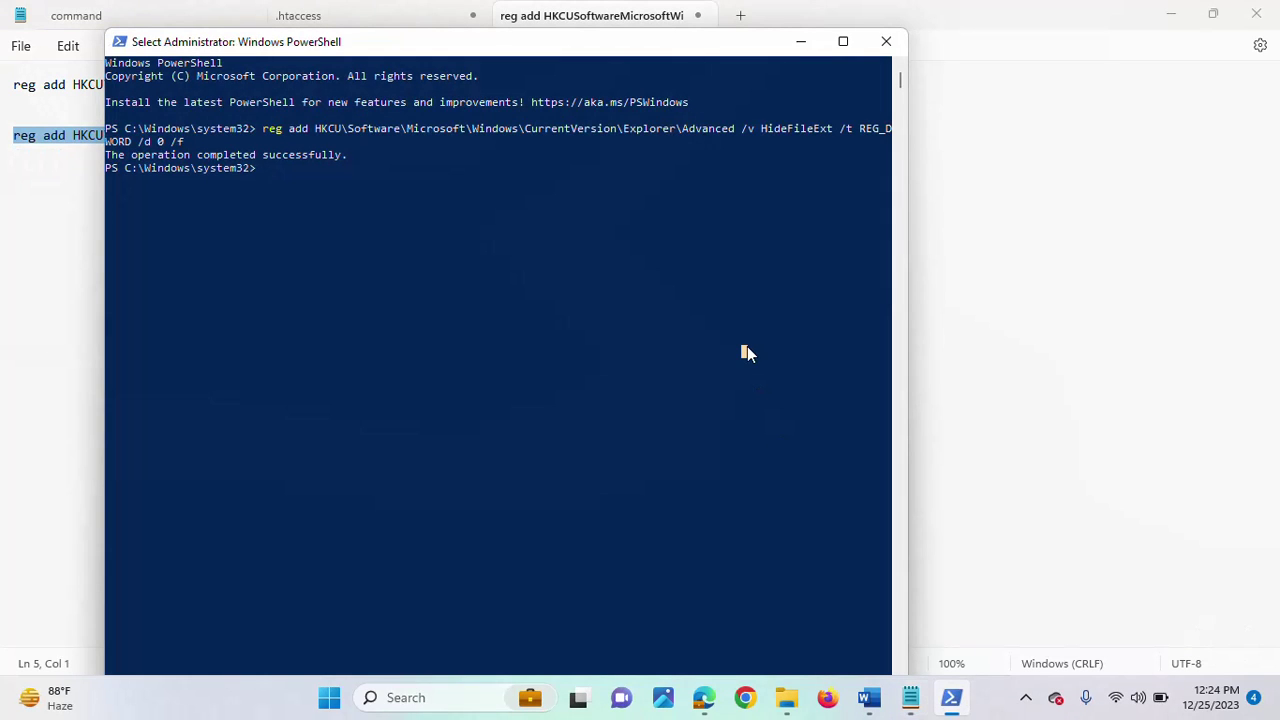
{"action": "right_click", "coordinate": [747, 346]}
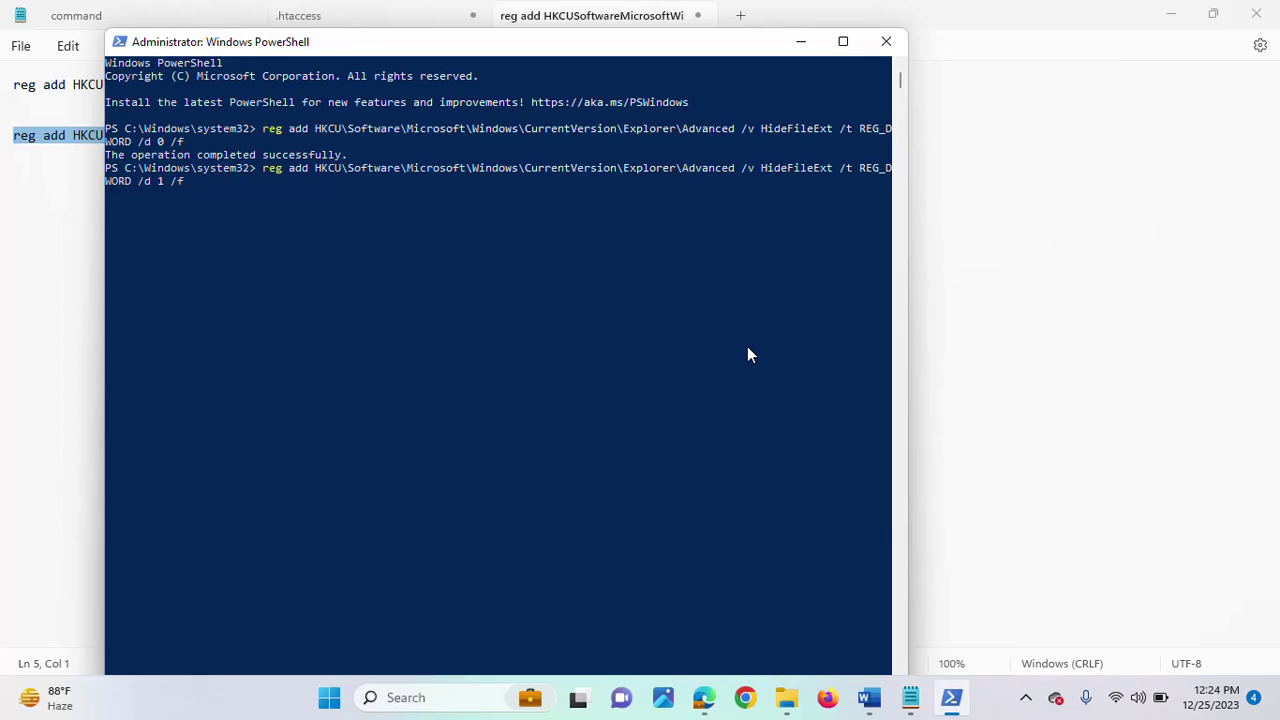
{"action": "key", "text": "Return"}
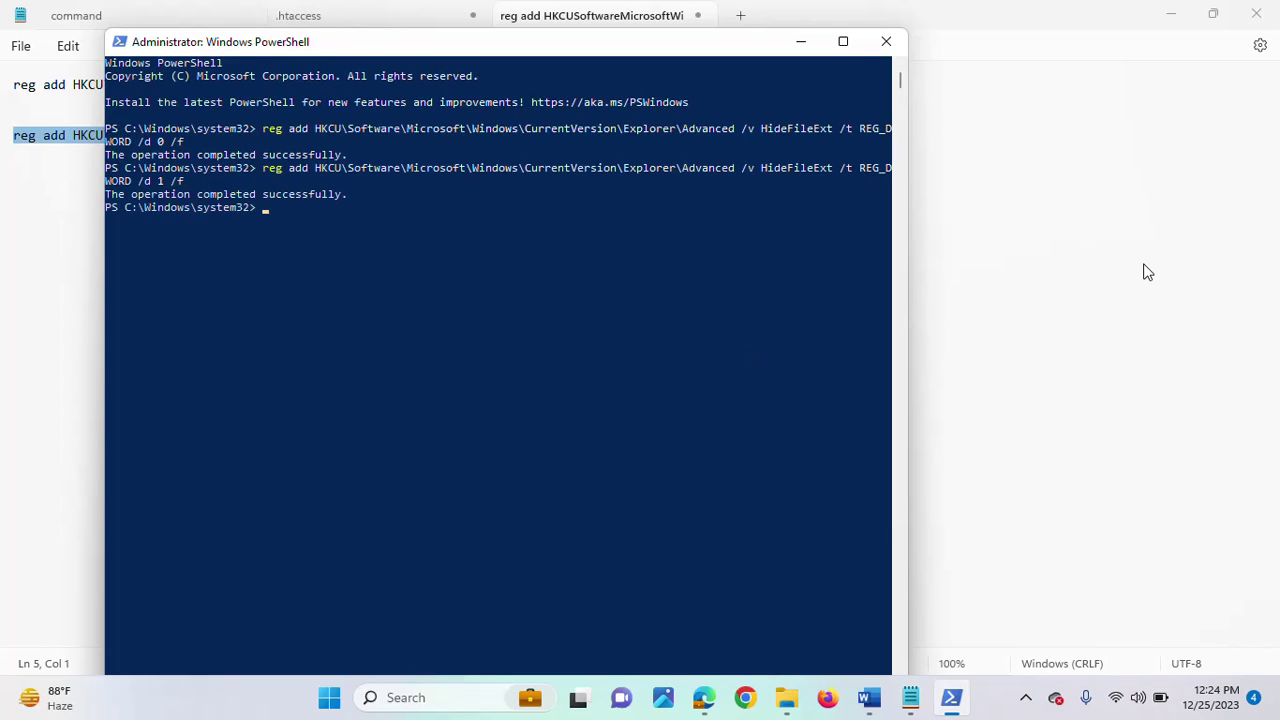
{"action": "left_click", "coordinate": [786, 697]}
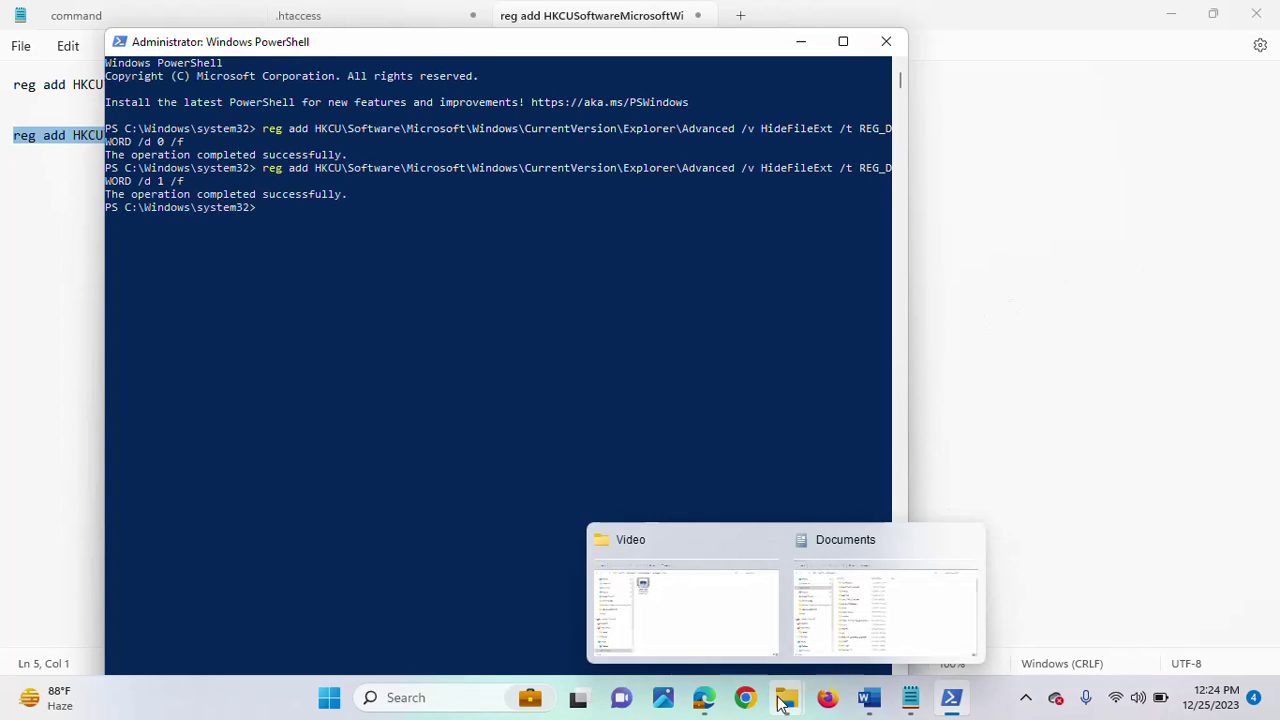
Refresh the Documents folder and confirm files like Job Seeker and OWASP ZOOM show no extensions.
{"action": "left_click", "coordinate": [803, 623]}
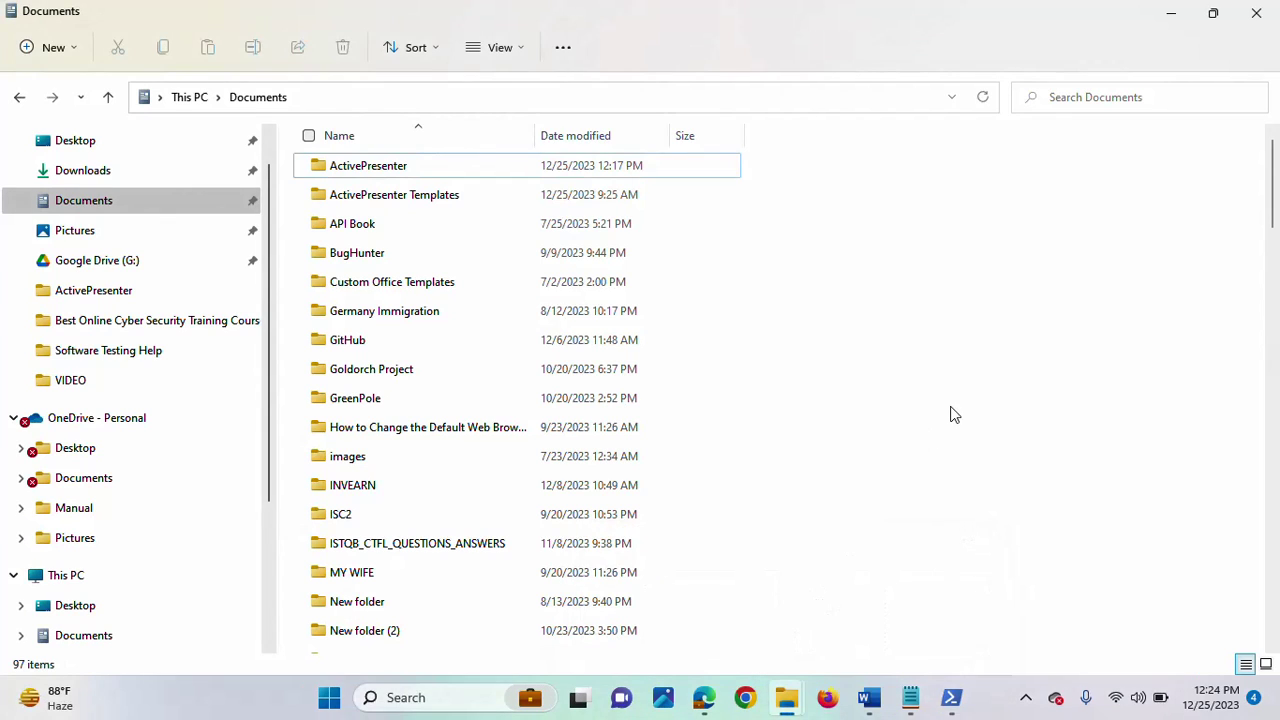
{"action": "scroll", "coordinate": [1275, 200], "scroll_direction": "down", "scroll_amount": 15}
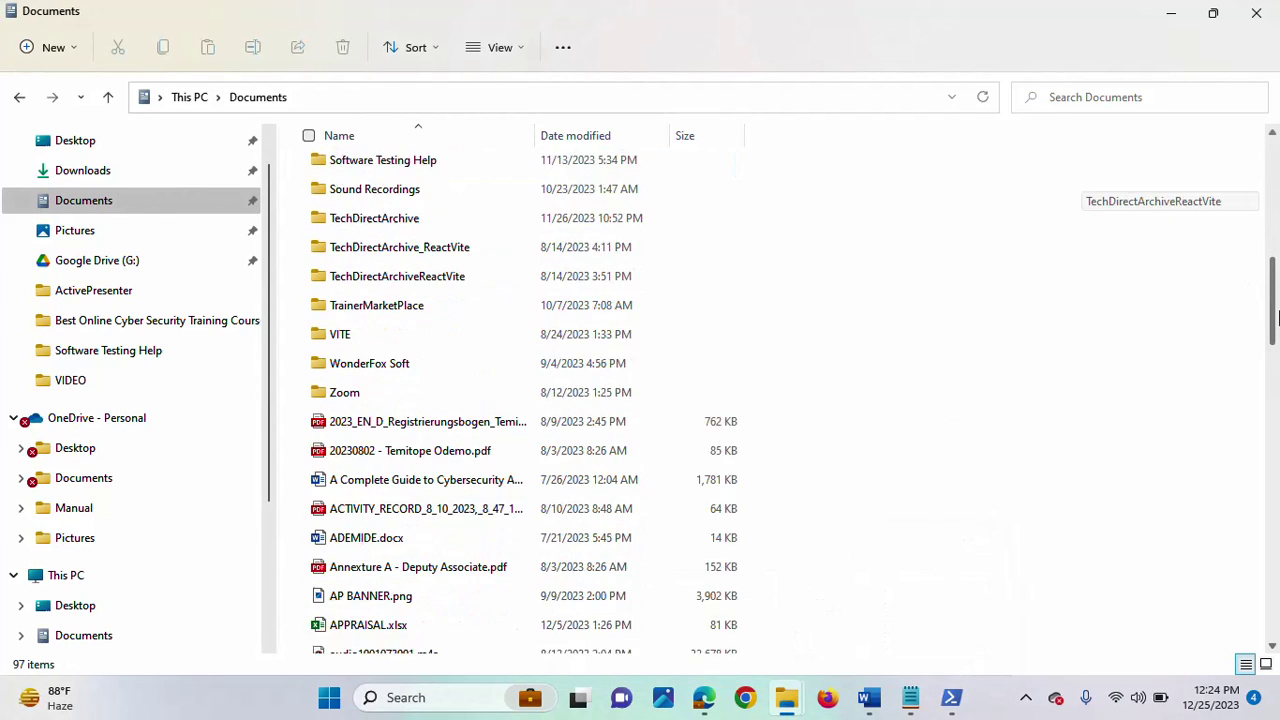
{"action": "right_click", "coordinate": [910, 282]}
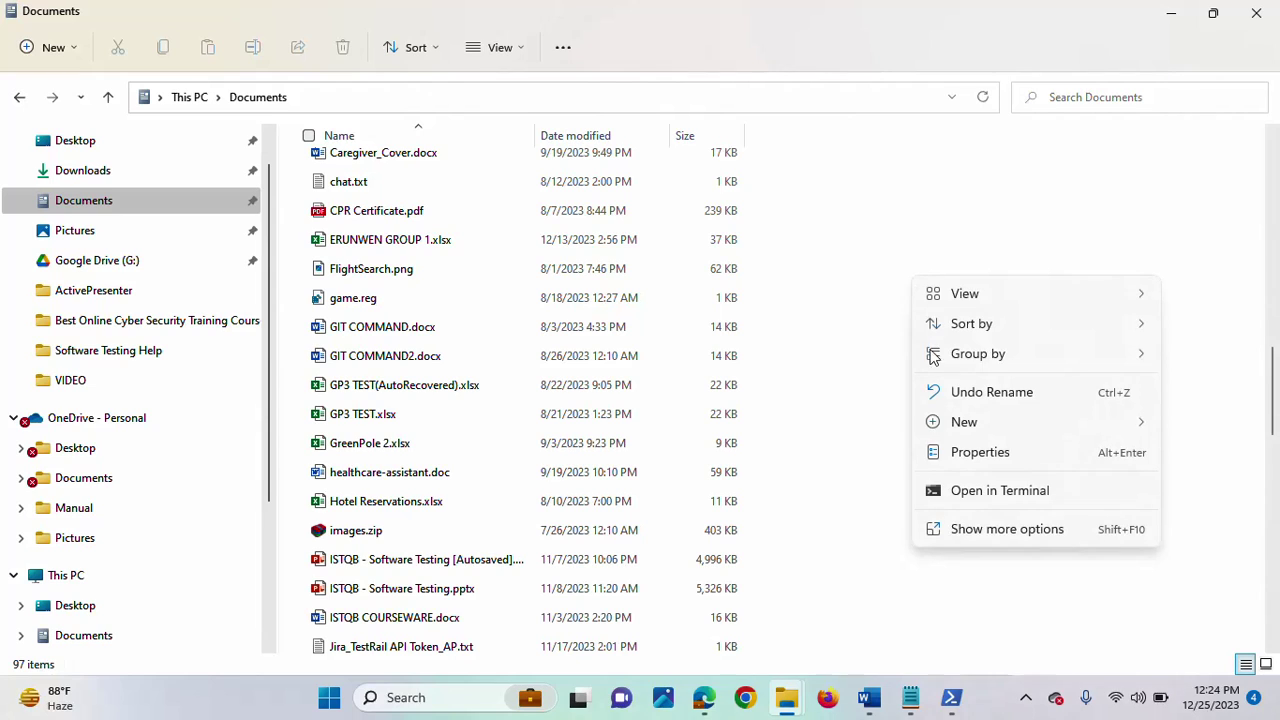
{"action": "left_click", "coordinate": [998, 531]}
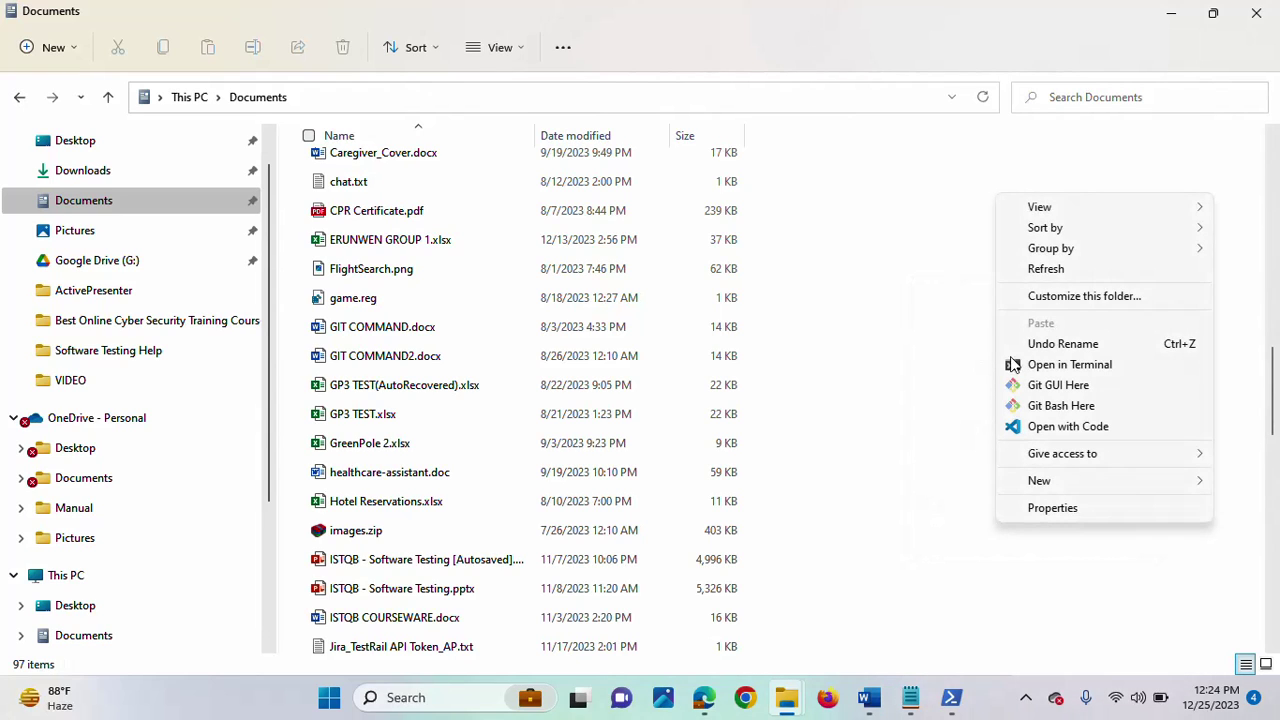
{"action": "left_click", "coordinate": [1062, 272]}
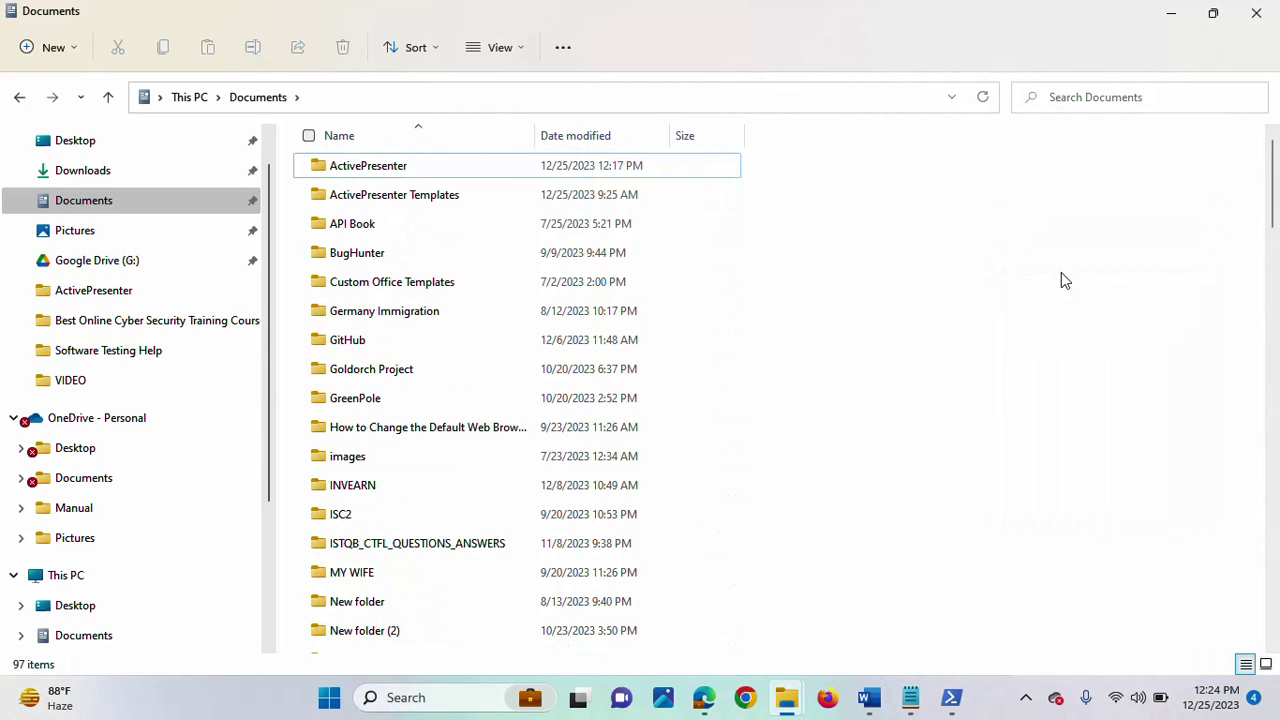
{"action": "left_click_drag", "start_coordinate": [1275, 172], "coordinate": [1275, 462]}
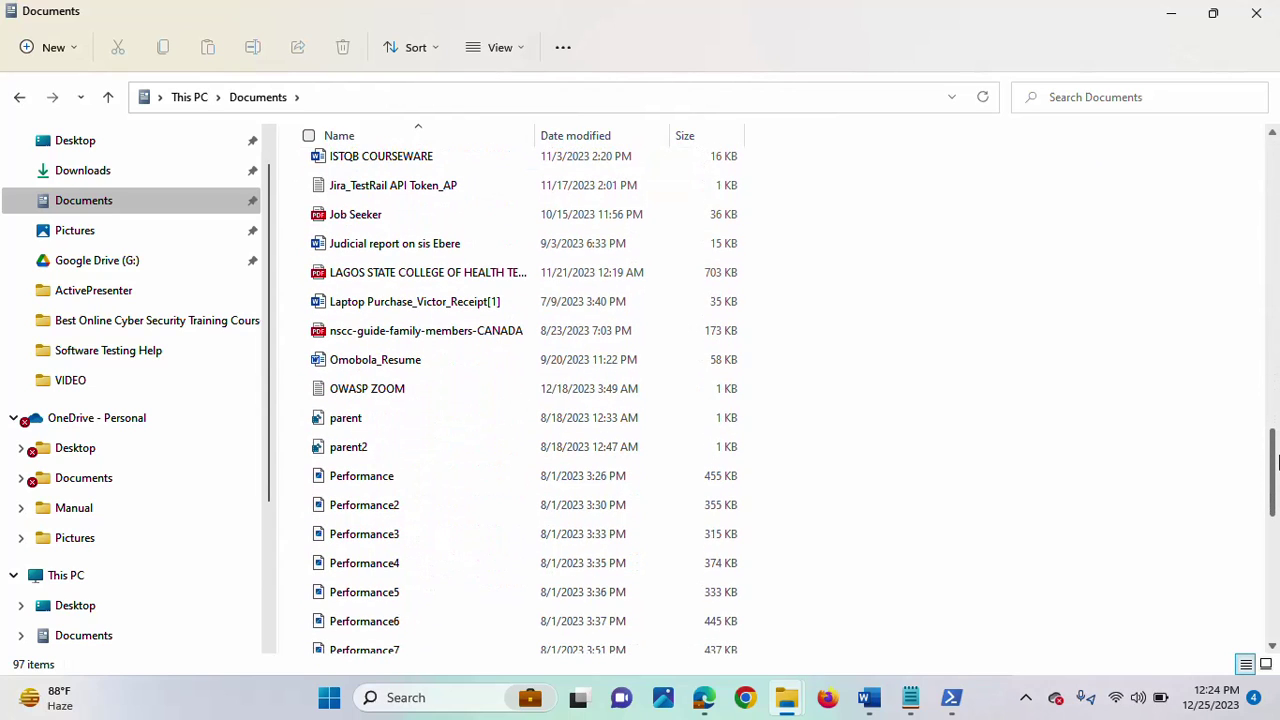